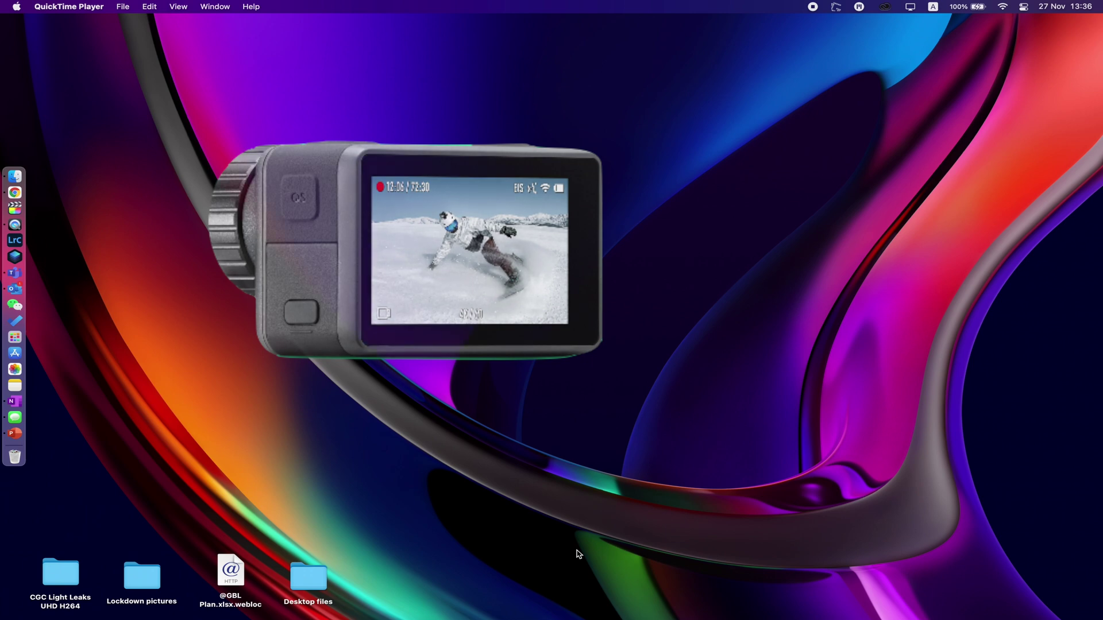
- Bring the Chrome window with the 'mavic mini' Google Images results back on screen
click(16, 194)
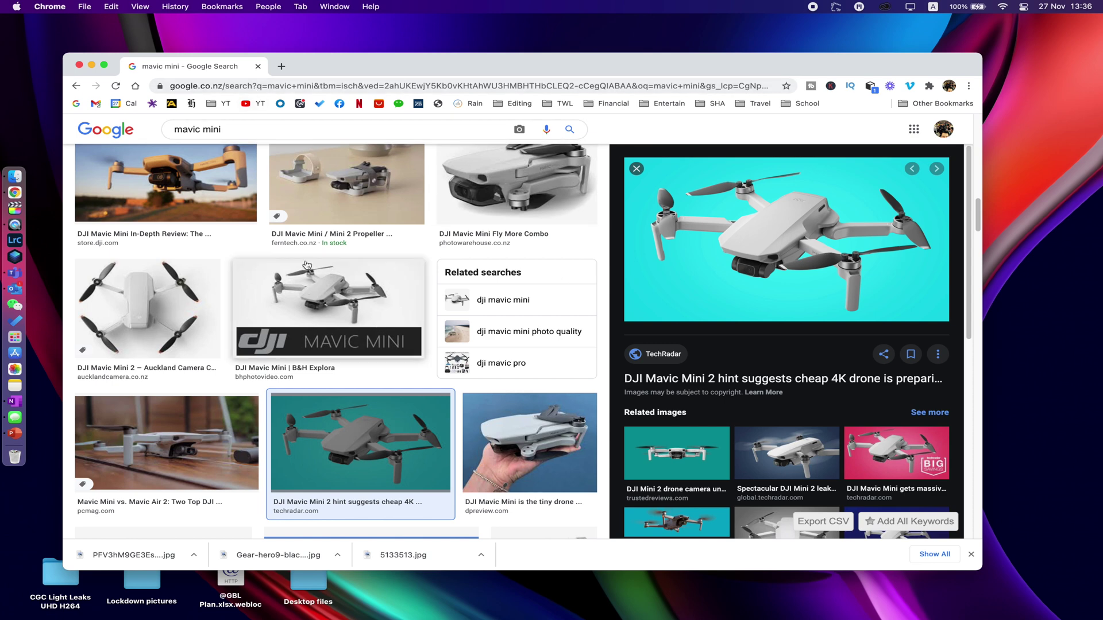
- Save the teal-background Mavic Mini 2 drone photo to the Desktop as 'mavic mini'
scroll(361, 327, down, 5)
scroll(378, 308, up, 6)
scroll(378, 307, down, 10)
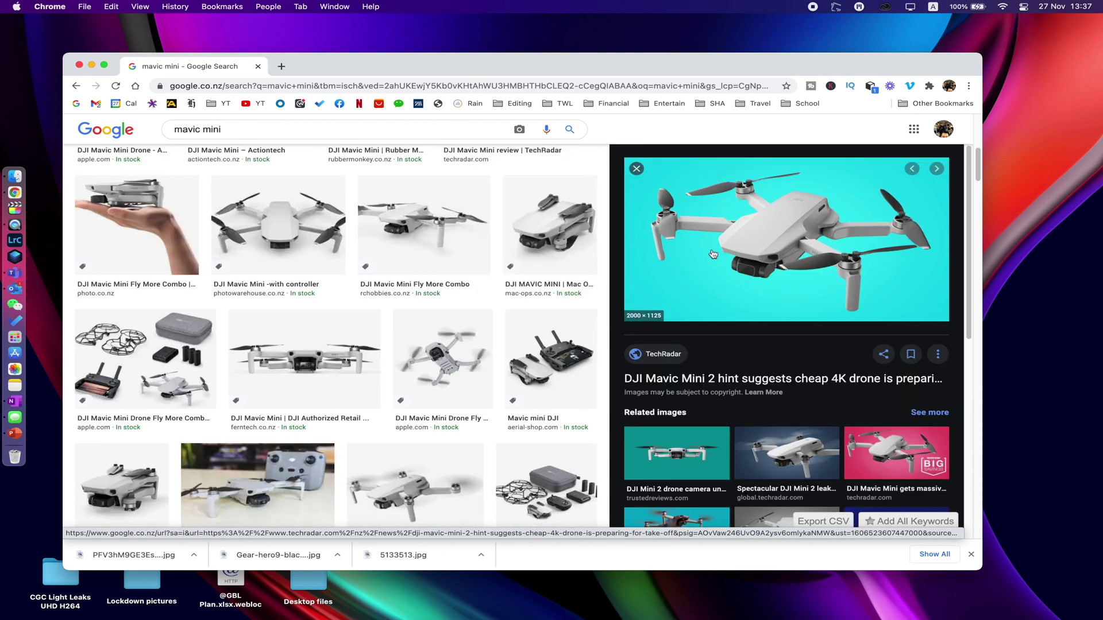
right_click(741, 222)
mouse_move(764, 280)
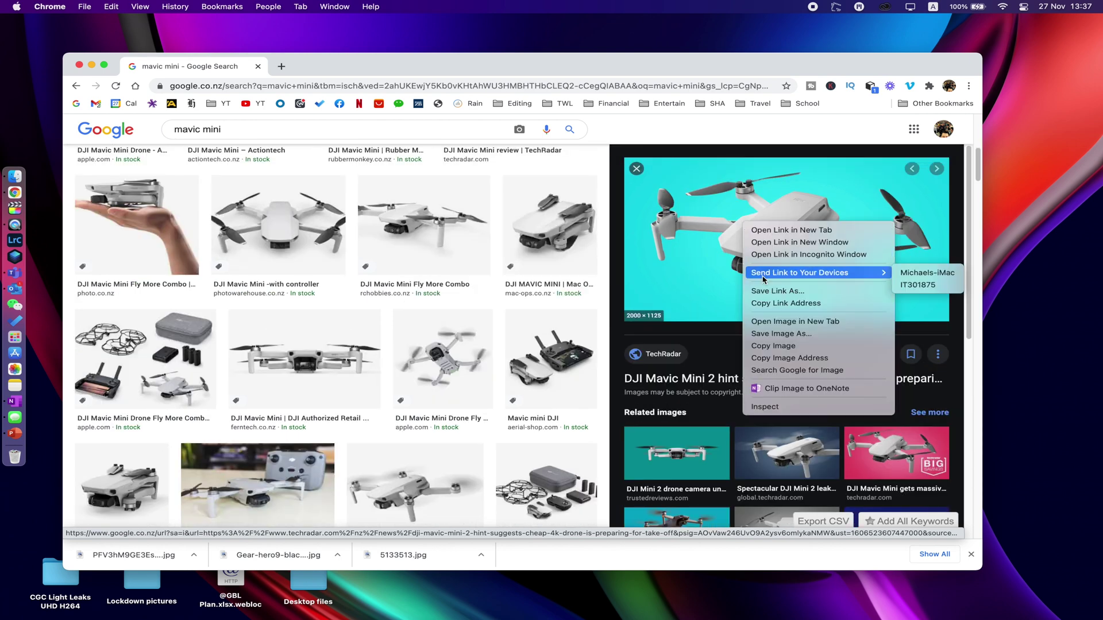
click(770, 335)
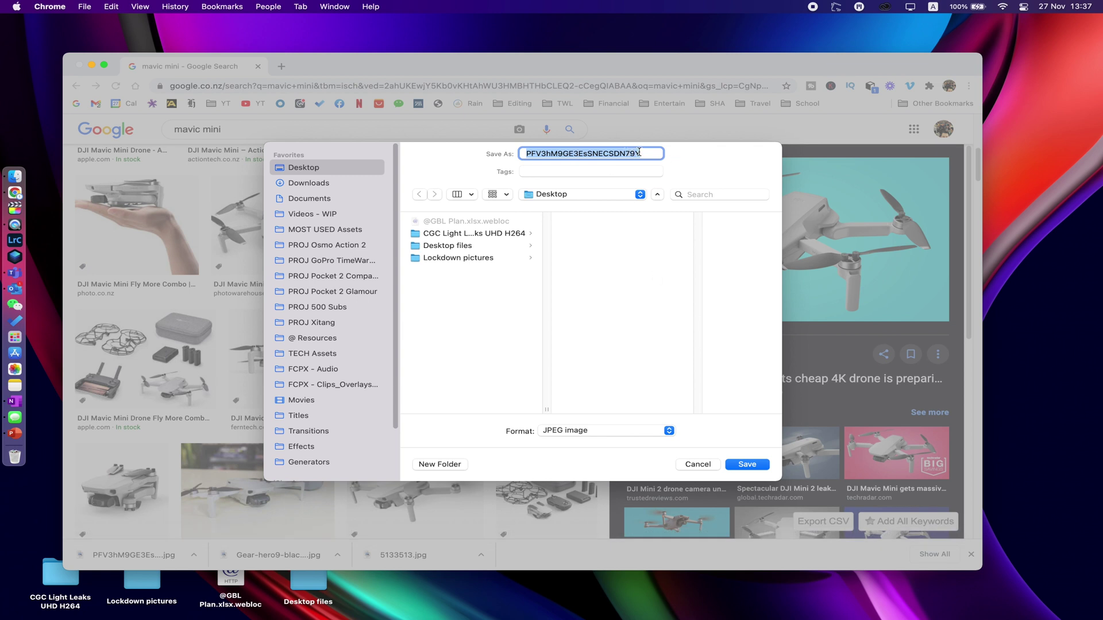
text(mavic)
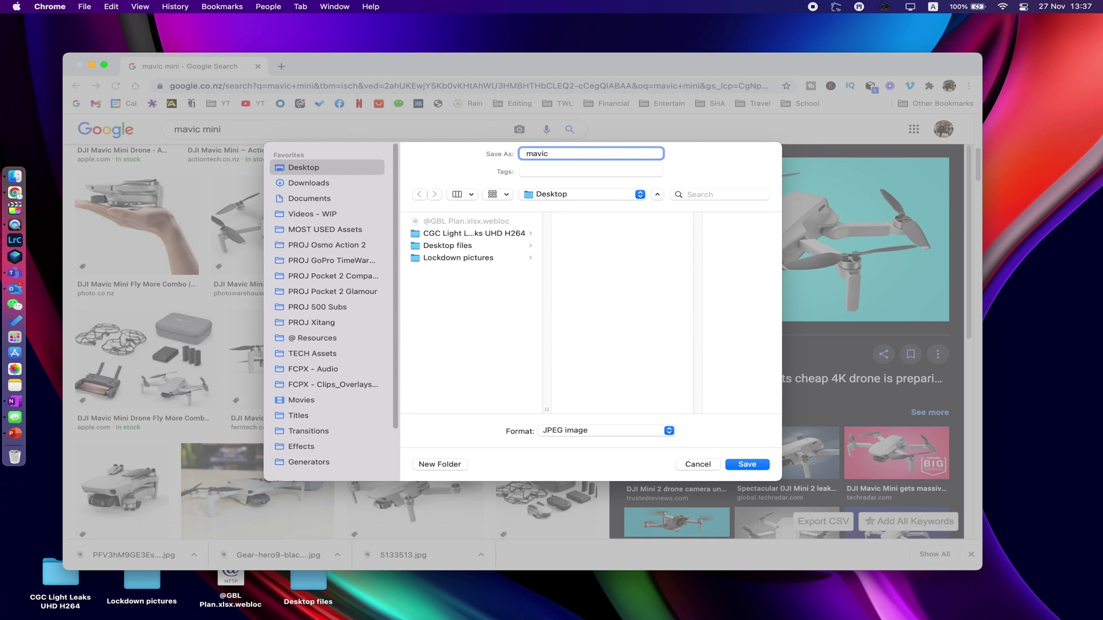
text( mini)
click(746, 467)
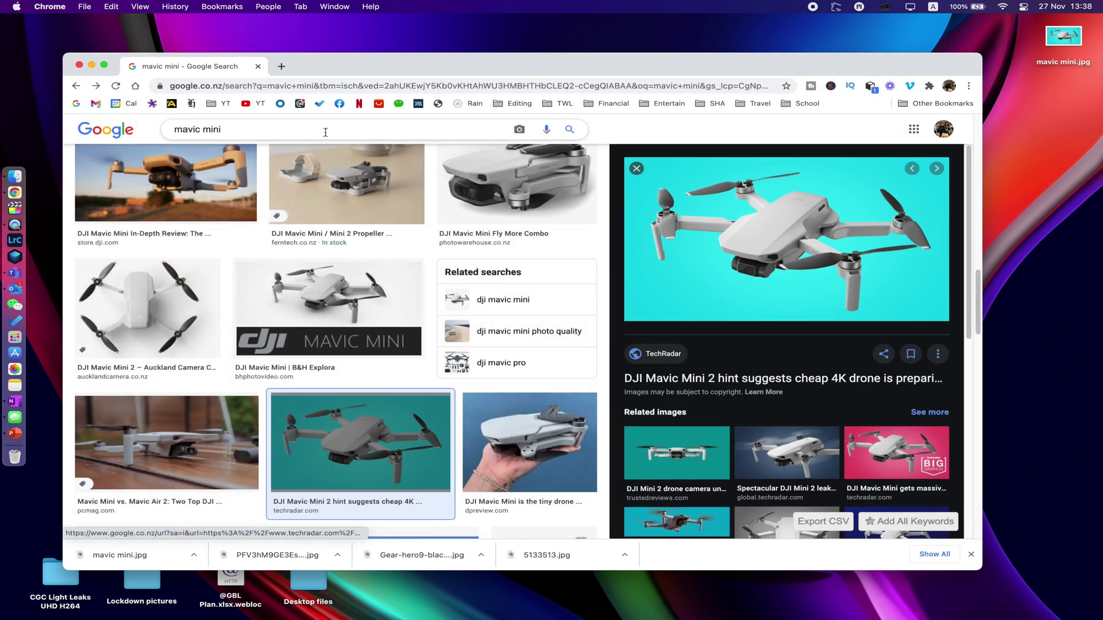
- Search Google Images for 'osmo action'
drag(262, 127, 144, 130)
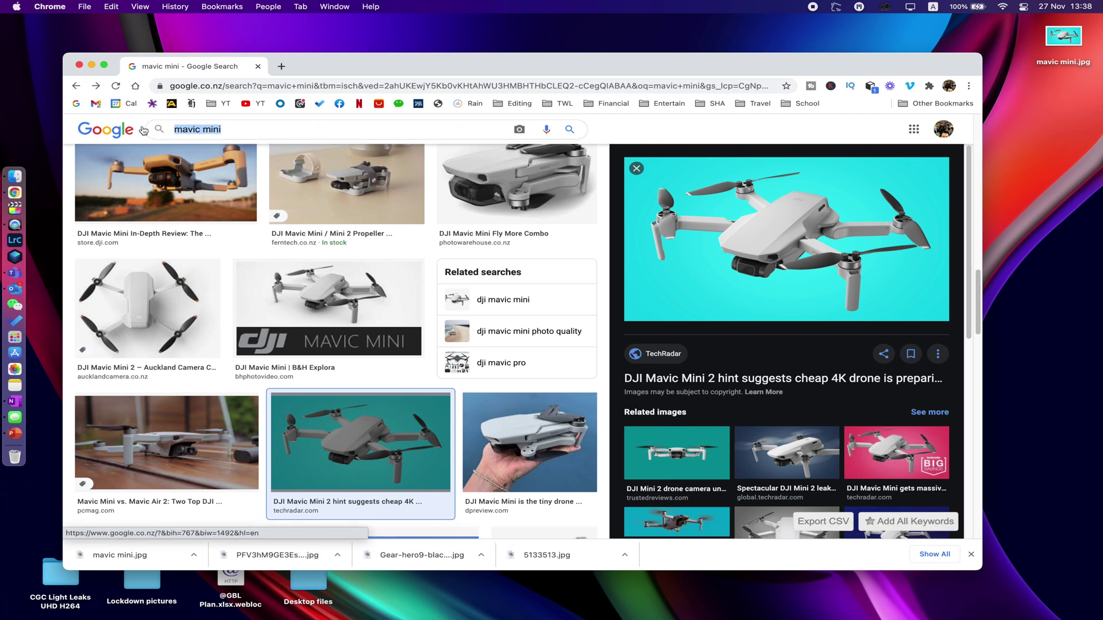
text(osmo action)
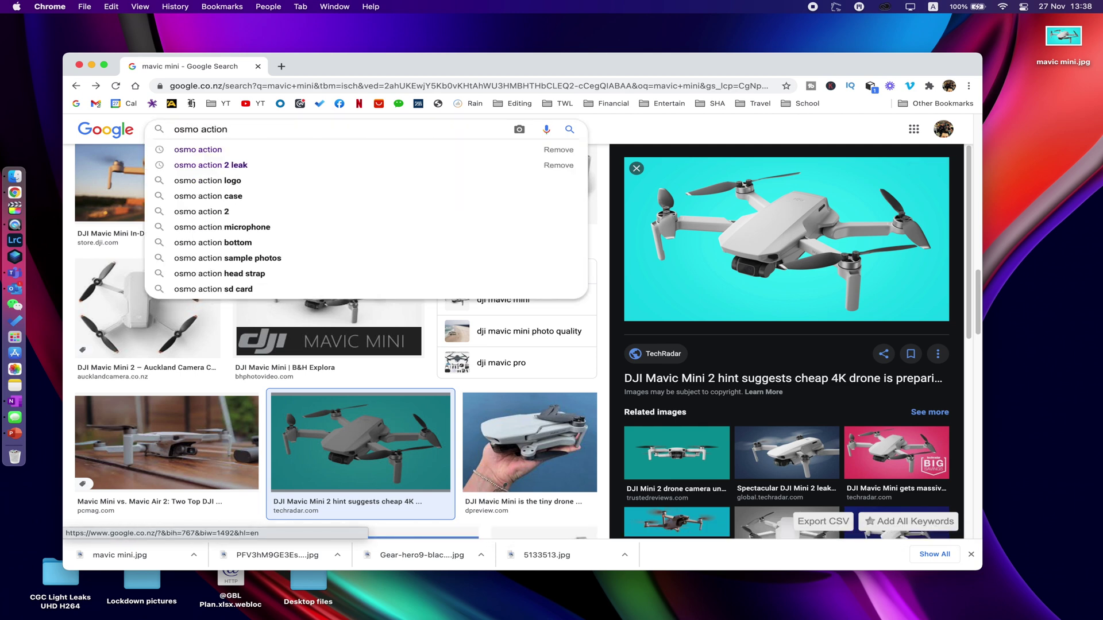
key(Return)
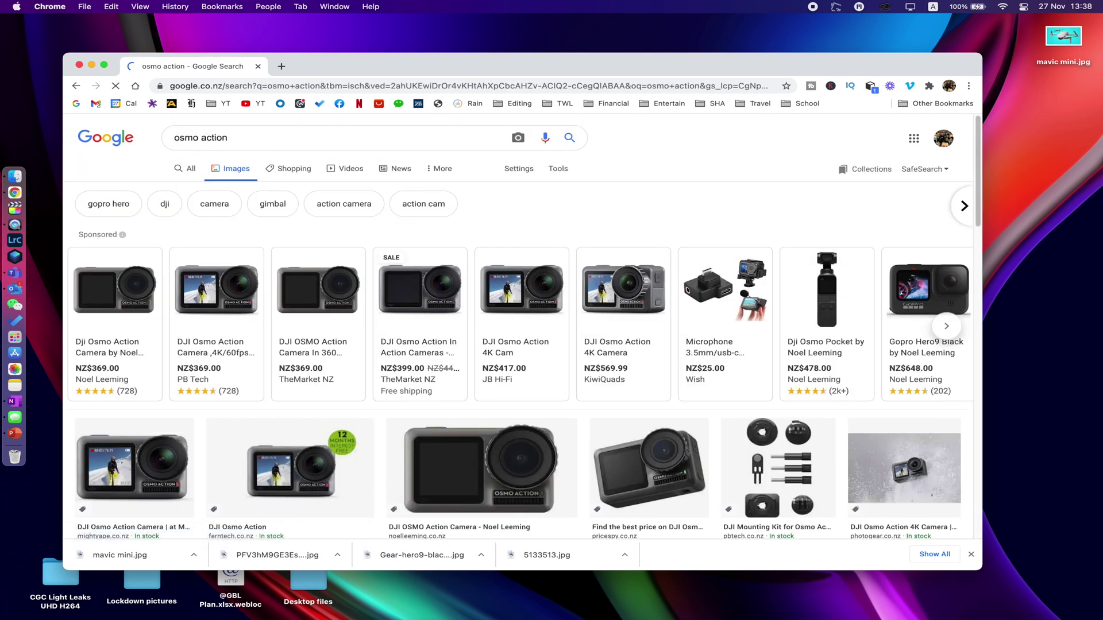
- Find the green-background Wired Osmo Action photo and save it to the Desktop as gear_dji-osmo_back.jpg
scroll(305, 307, down, 5)
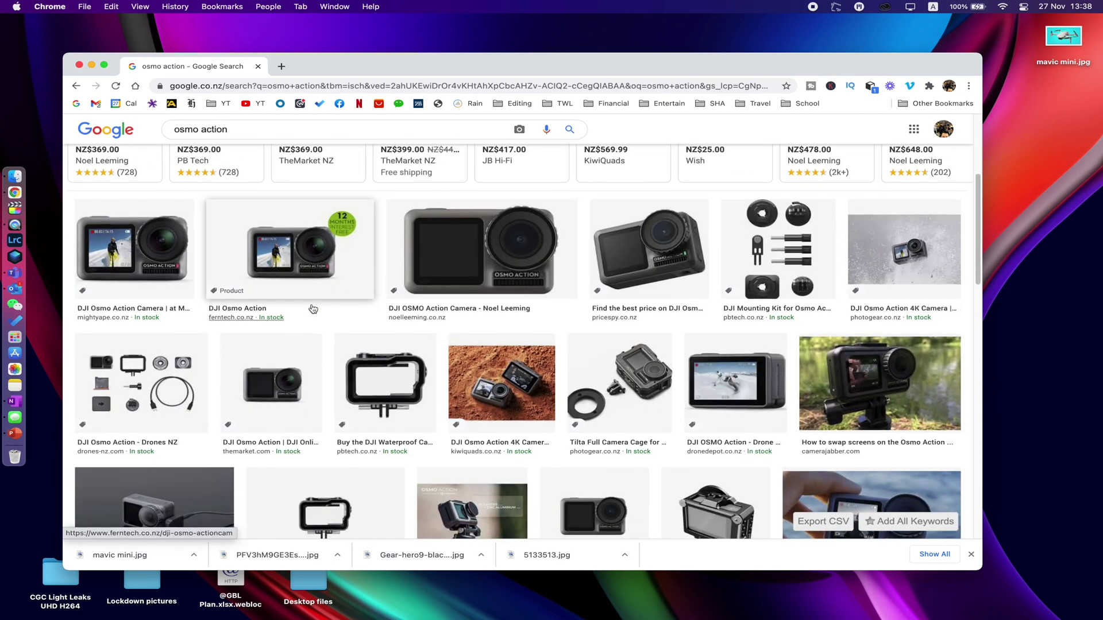
scroll(313, 309, down, 2)
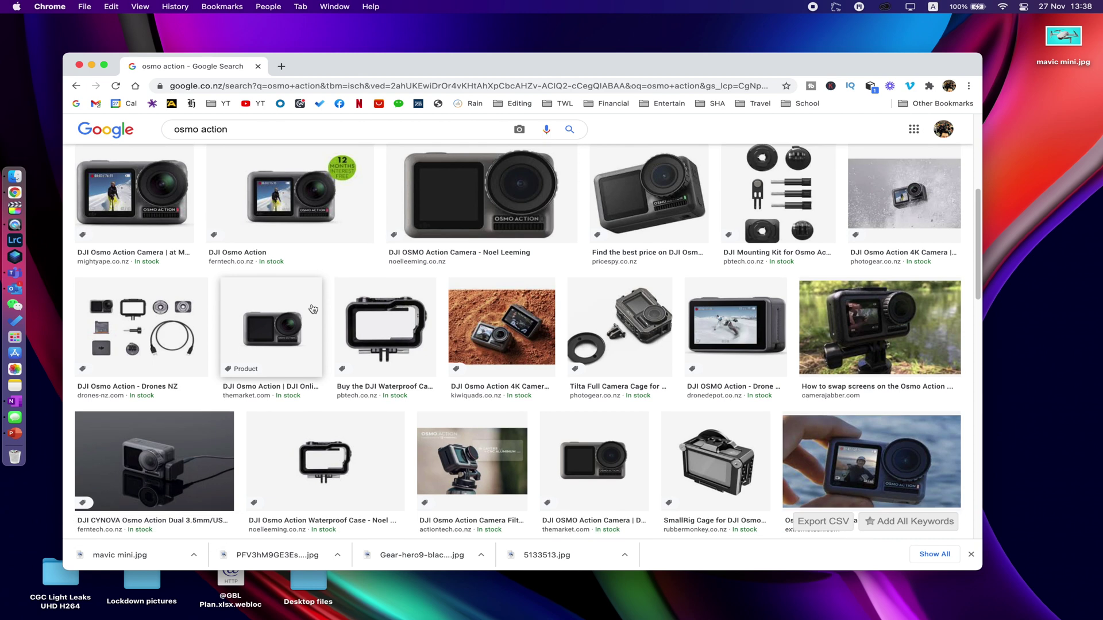
scroll(502, 218, down, 4)
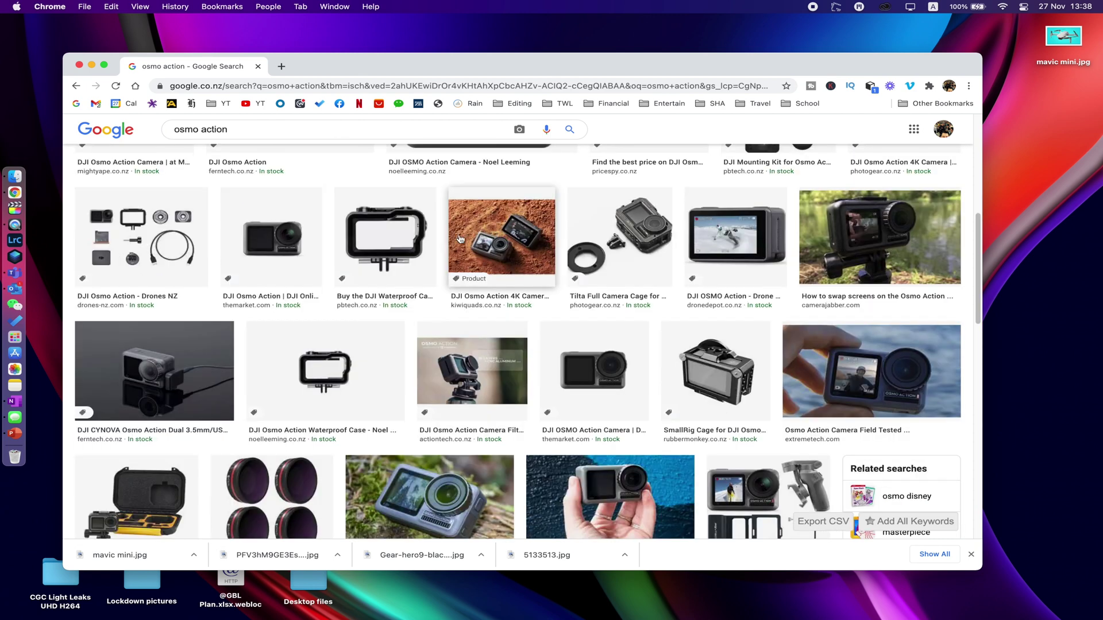
scroll(458, 244, down, 1)
scroll(459, 244, down, 2)
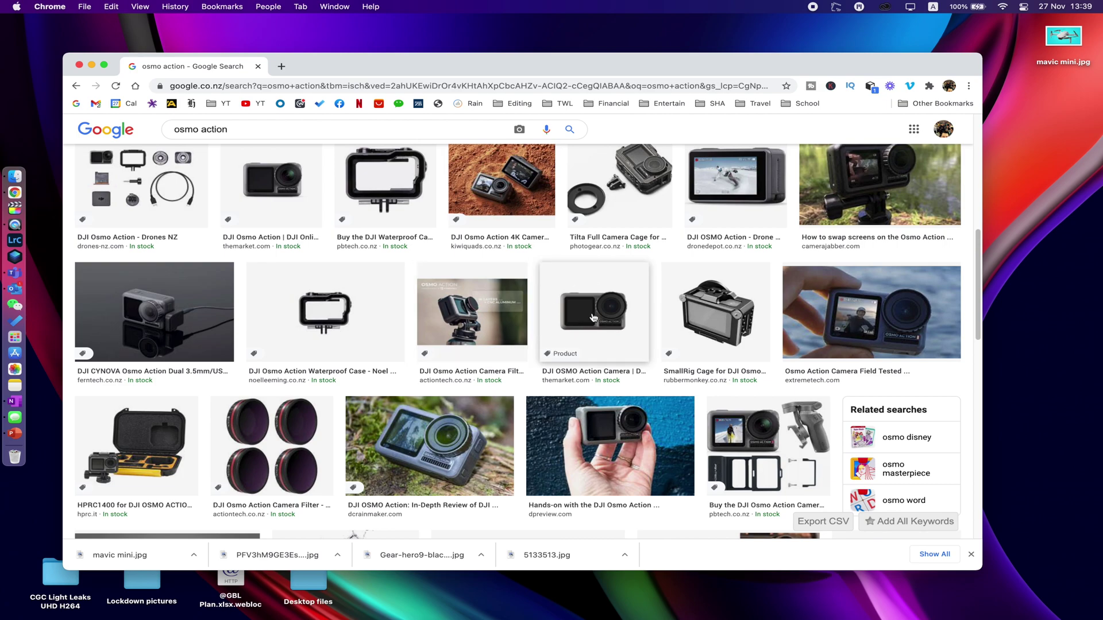
scroll(580, 316, down, 5)
scroll(580, 316, down, 15)
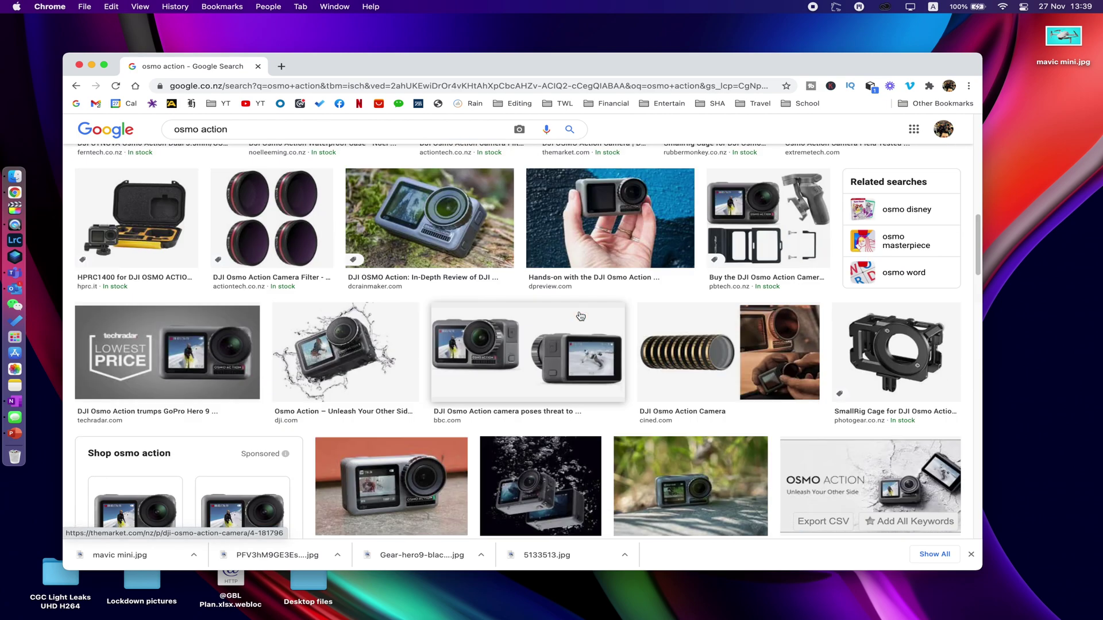
scroll(580, 316, down, 20)
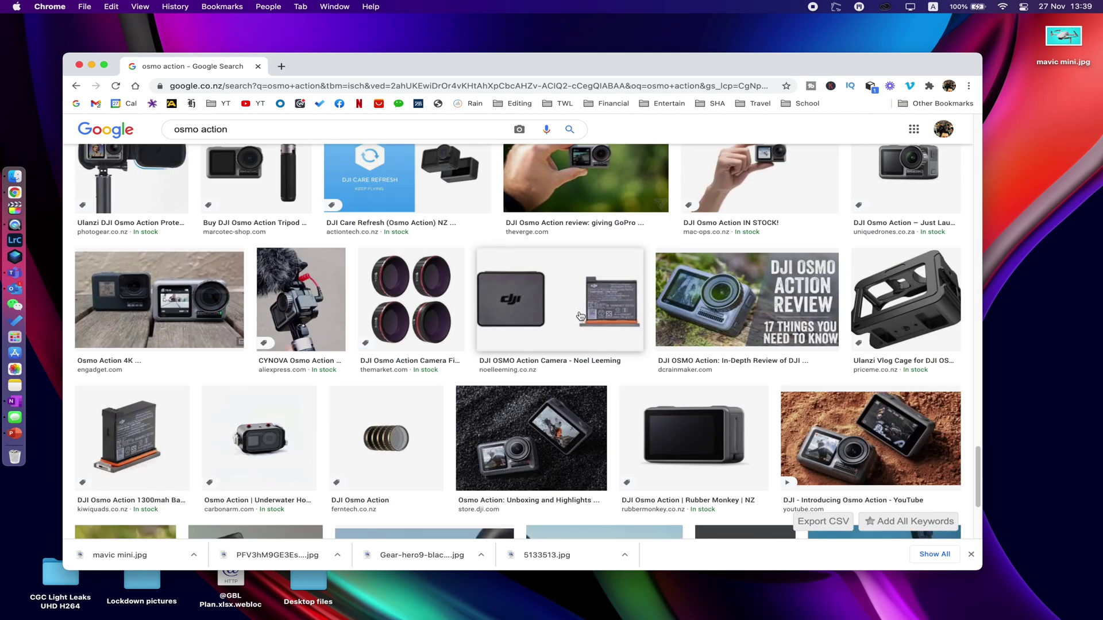
scroll(580, 316, down, 10)
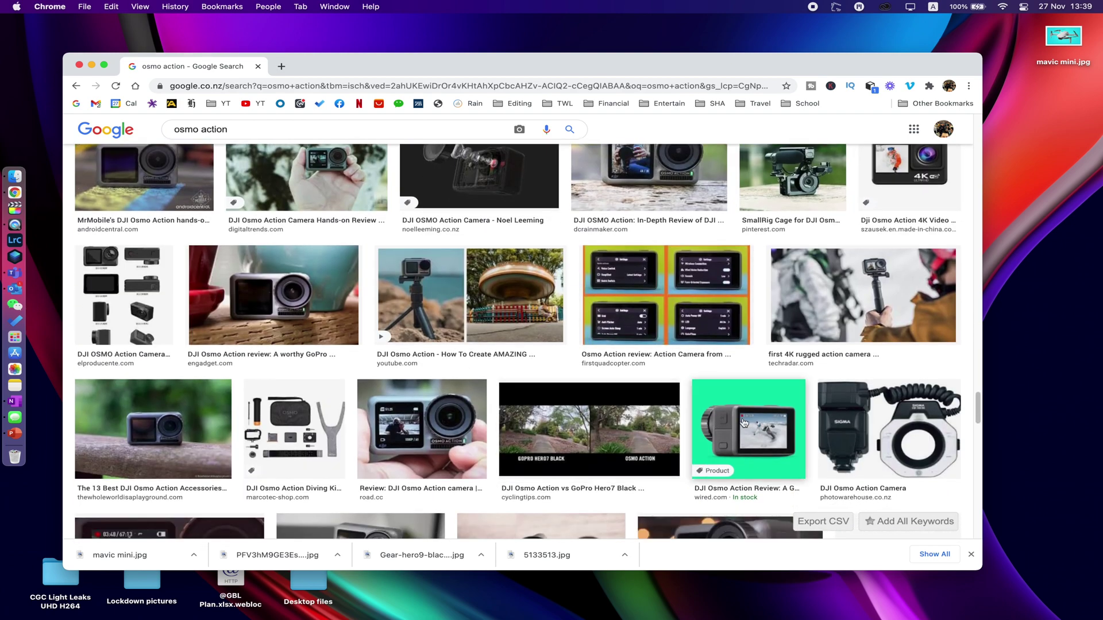
click(744, 424)
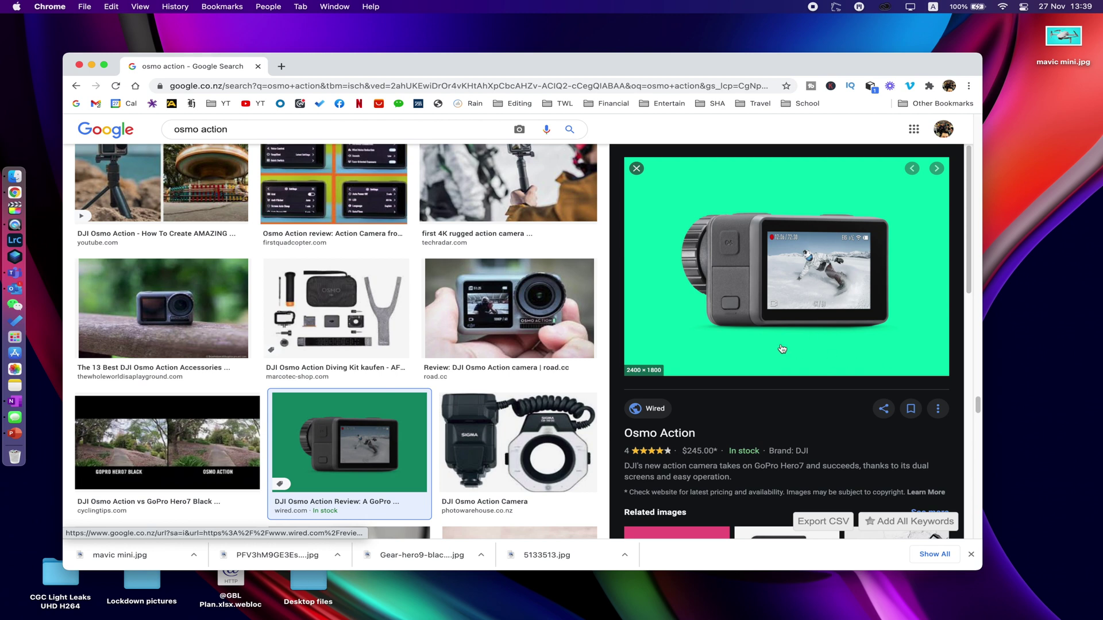
right_click(680, 291)
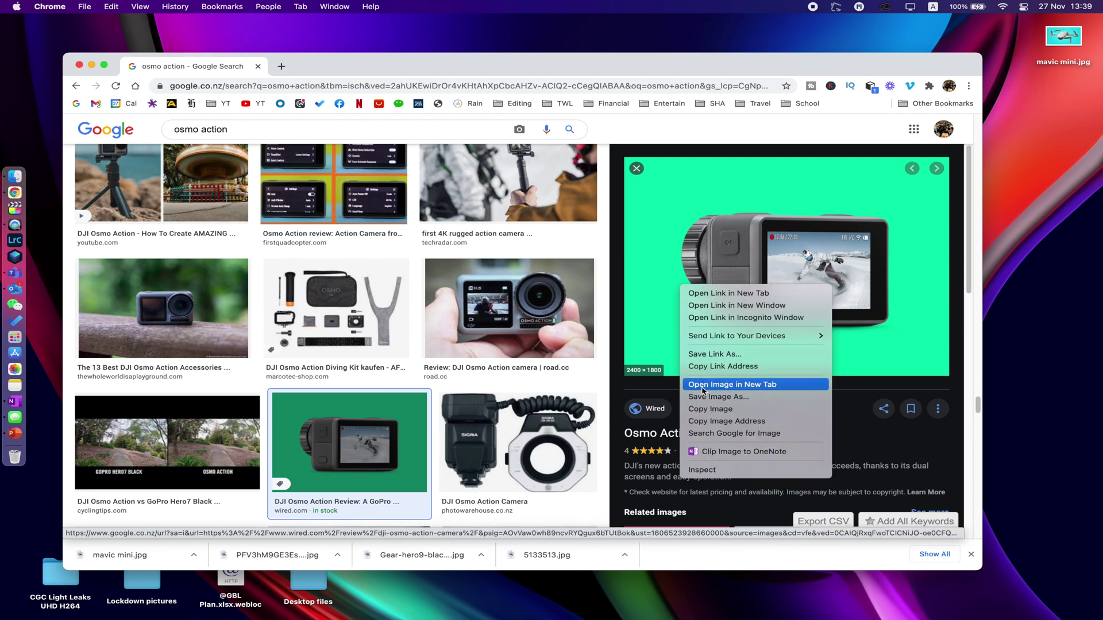
click(705, 397)
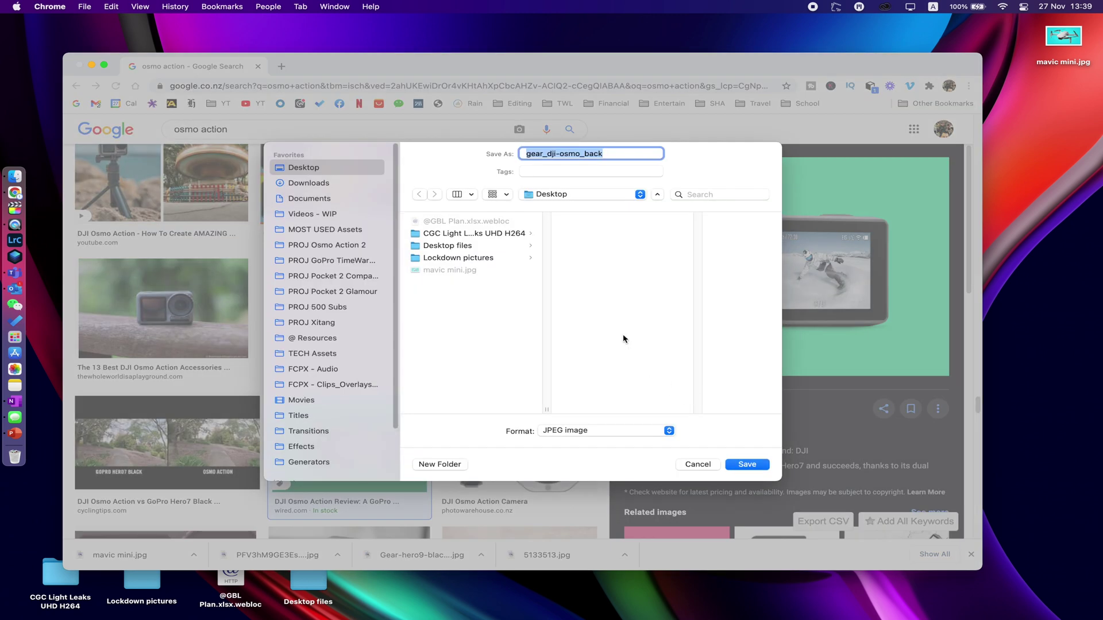
click(747, 464)
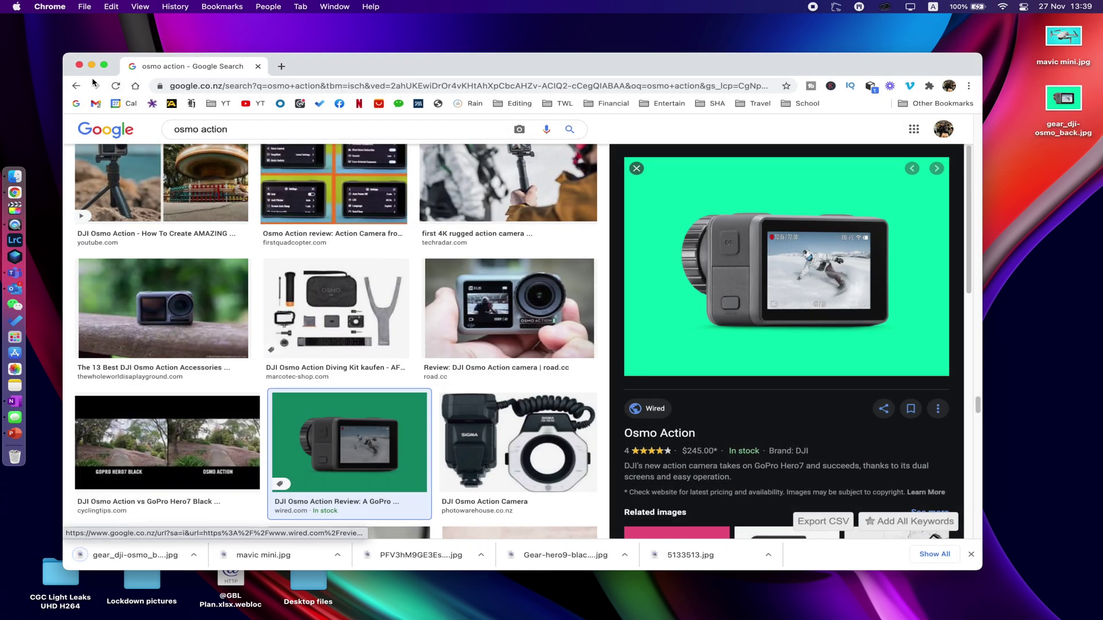
- Open gear_dji-osmo_back.jpg from the desktop in Preview with the Markup toolbar showing
click(92, 65)
drag(1059, 102, 374, 105)
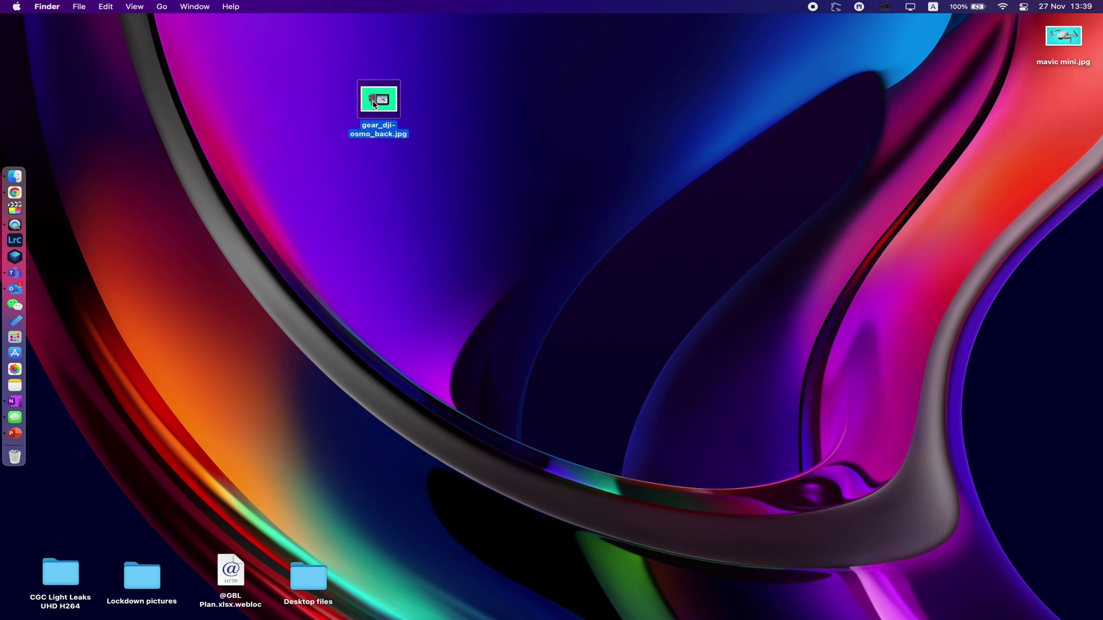
double_click(379, 101)
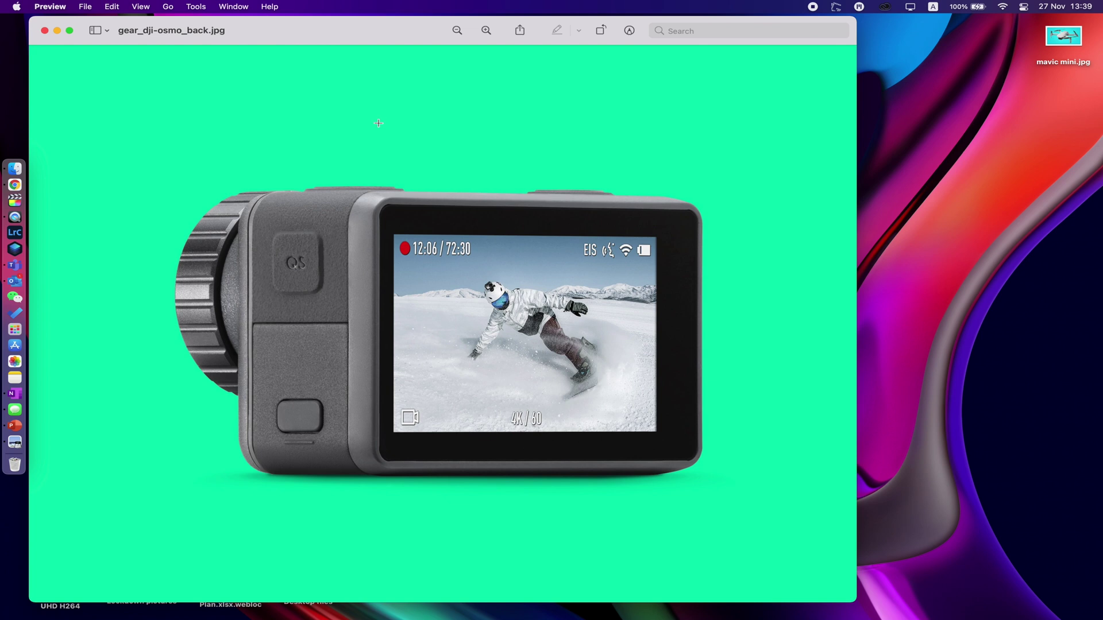
click(630, 30)
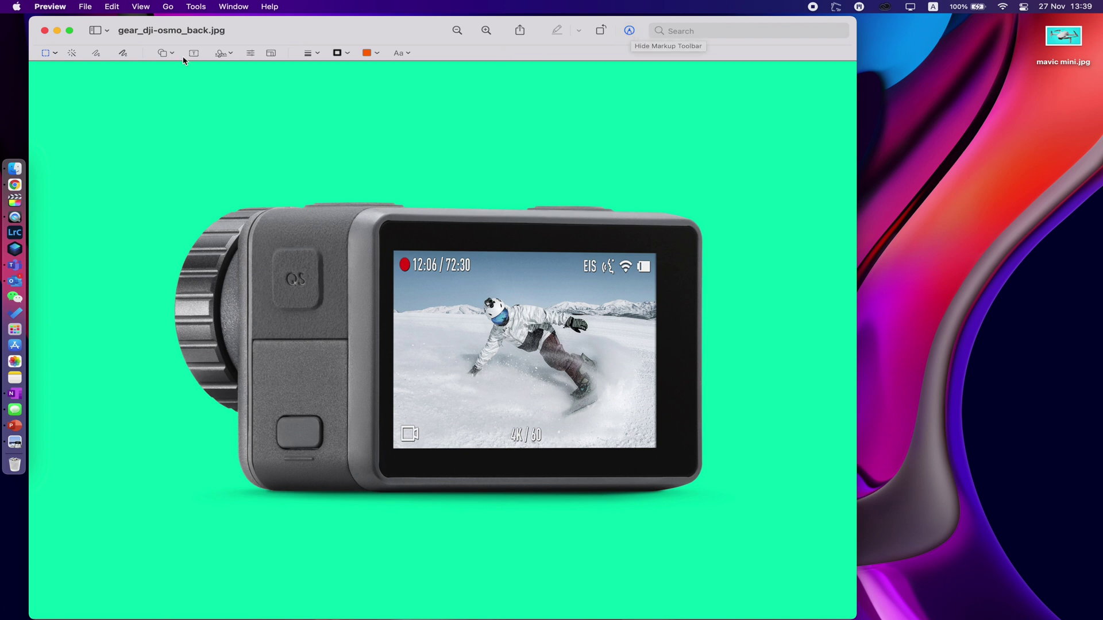
- Select the green background around the camera with Instant Alpha and delete it
click(73, 56)
drag(172, 106, 178, 121)
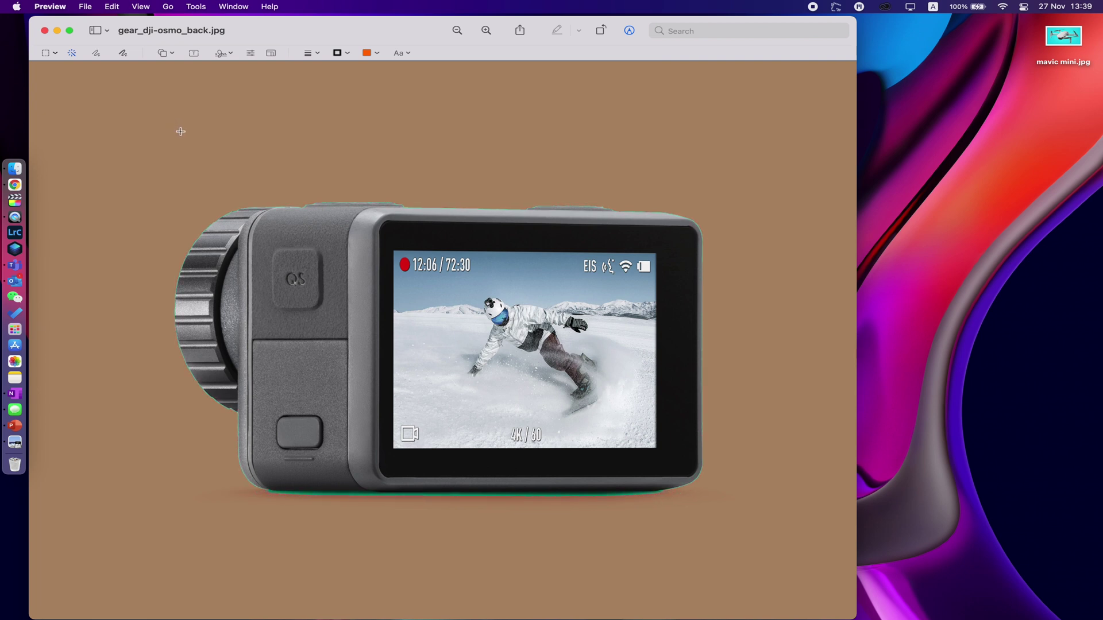
mouse_move(182, 145)
mouse_down()
mouse_move(185, 158)
mouse_move(187, 141)
mouse_up()
drag(186, 141, 187, 141)
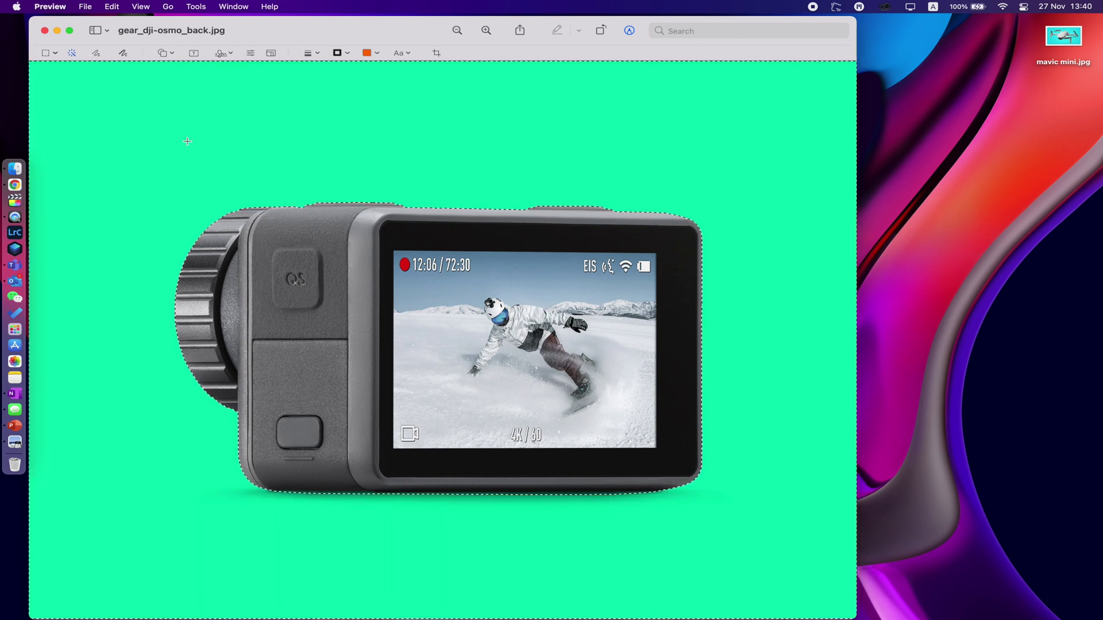
key(Delete)
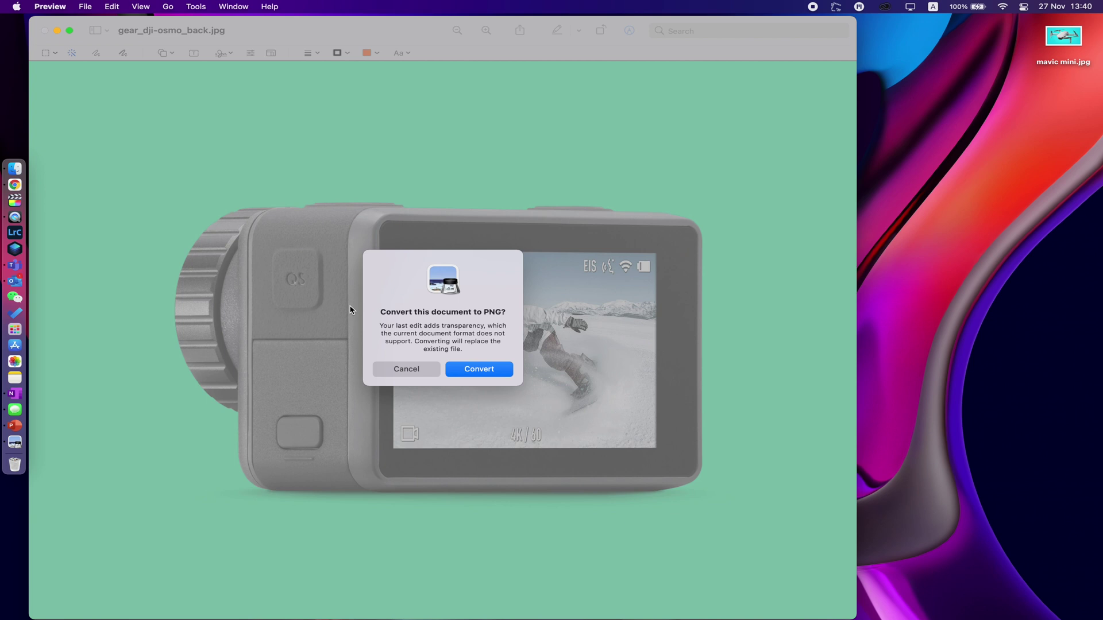
- Convert the camera photo to PNG, crop it tightly around the camera, and close it
click(488, 373)
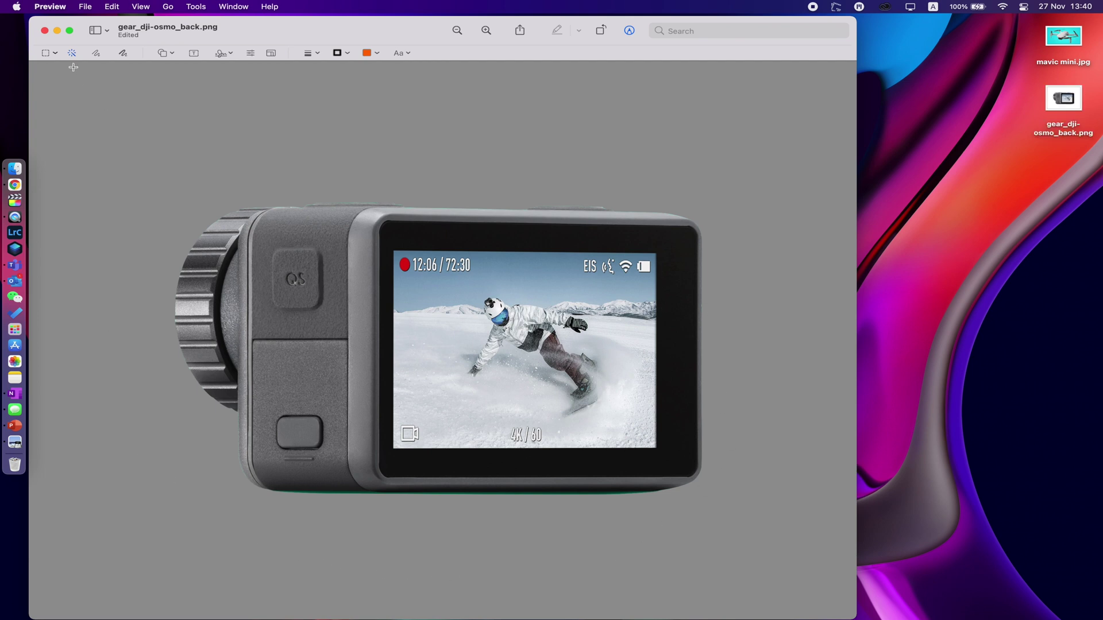
click(45, 53)
drag(162, 186, 725, 521)
click(437, 53)
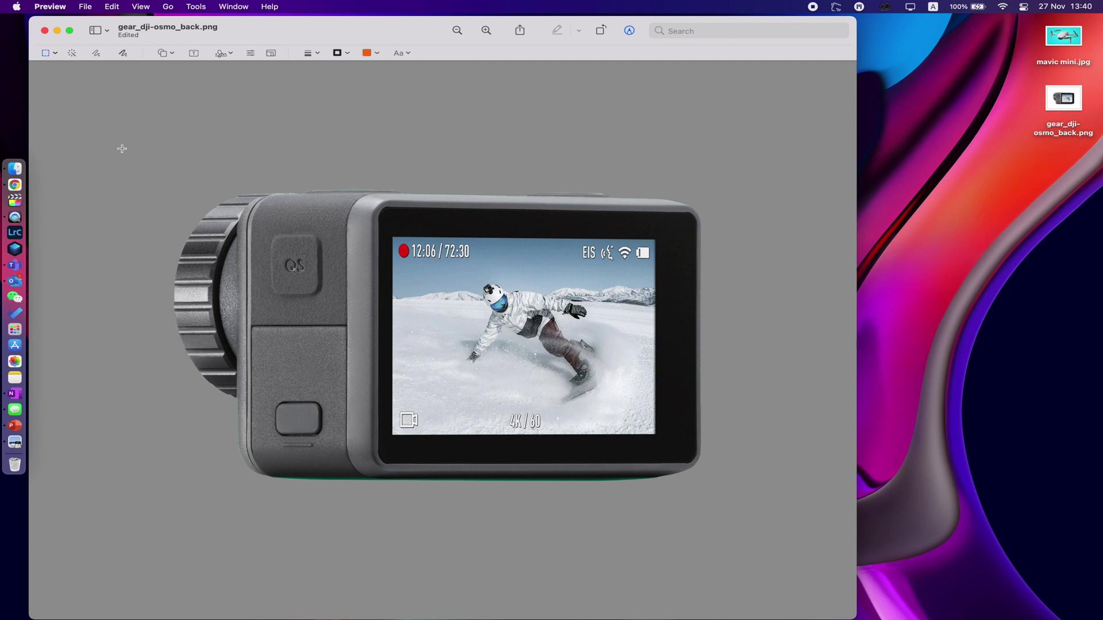
click(45, 31)
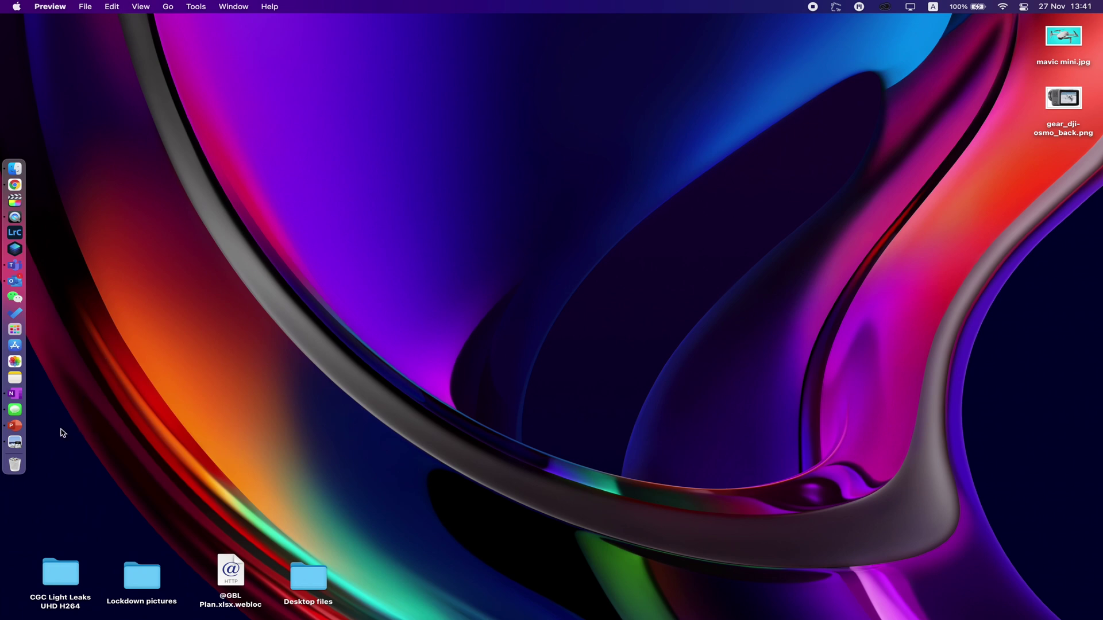
- In PowerPoint, choose gear_dji-osmo_back.png from the Desktop via Insert Picture from File
click(16, 432)
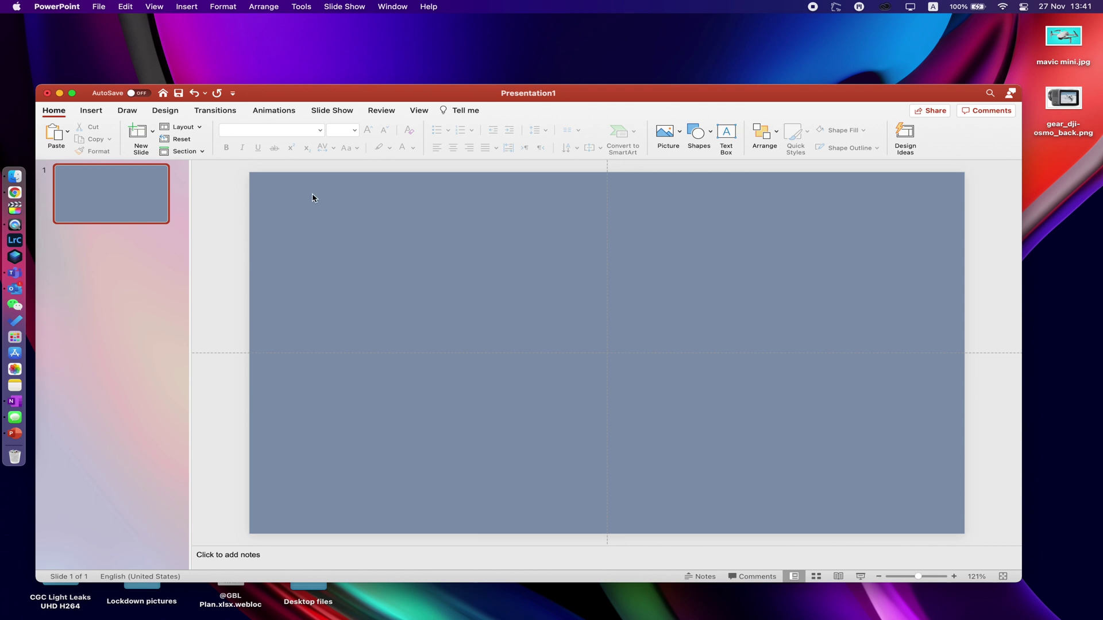
click(90, 111)
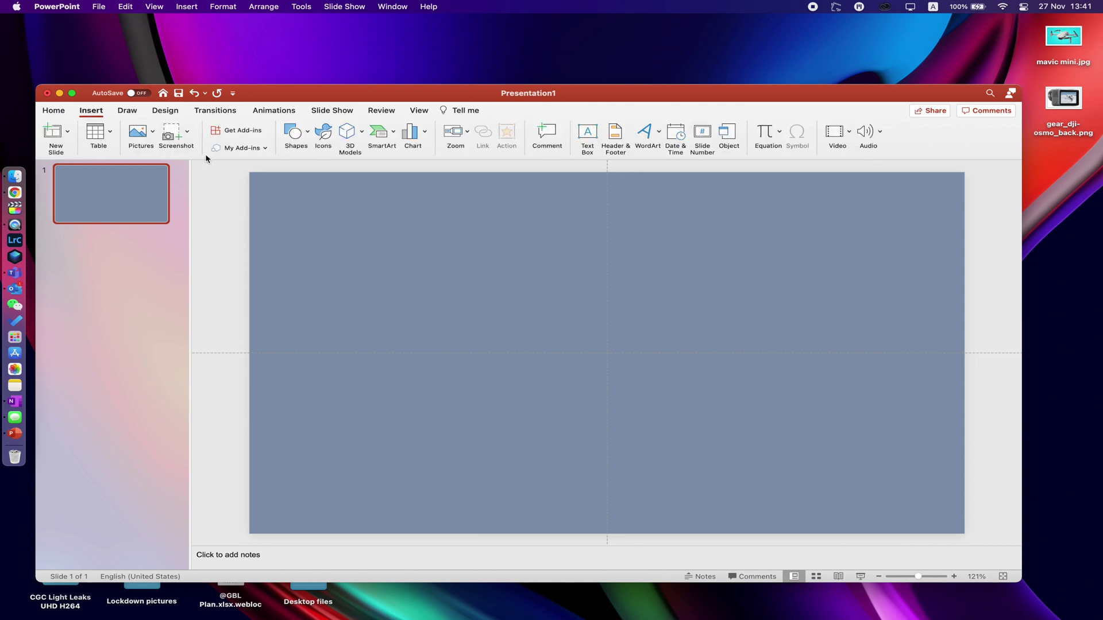
click(140, 133)
click(172, 163)
click(284, 128)
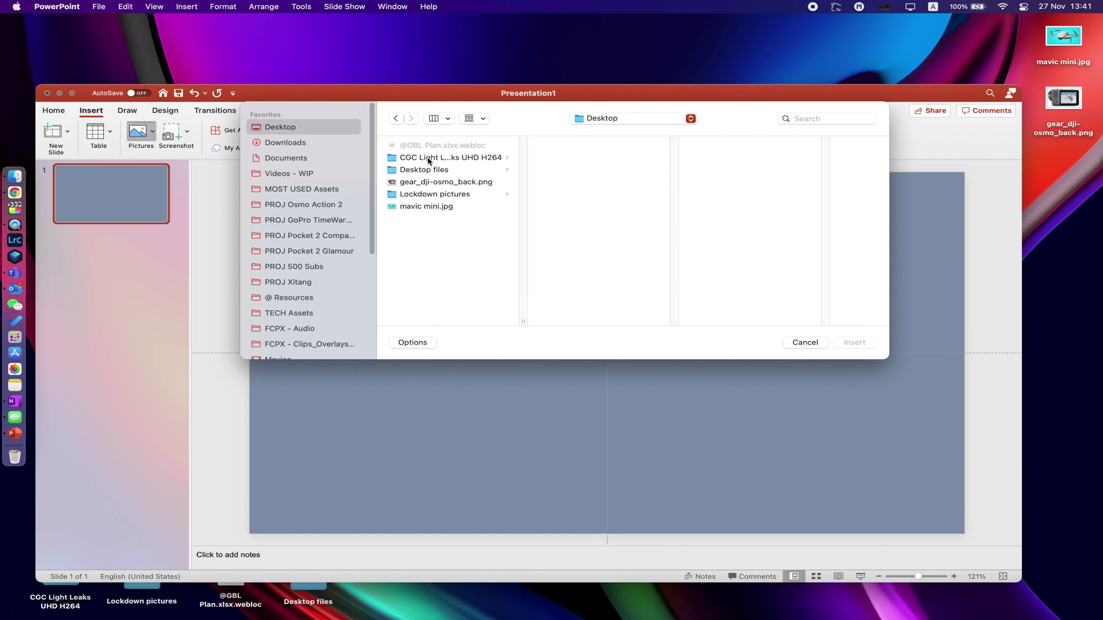
click(434, 185)
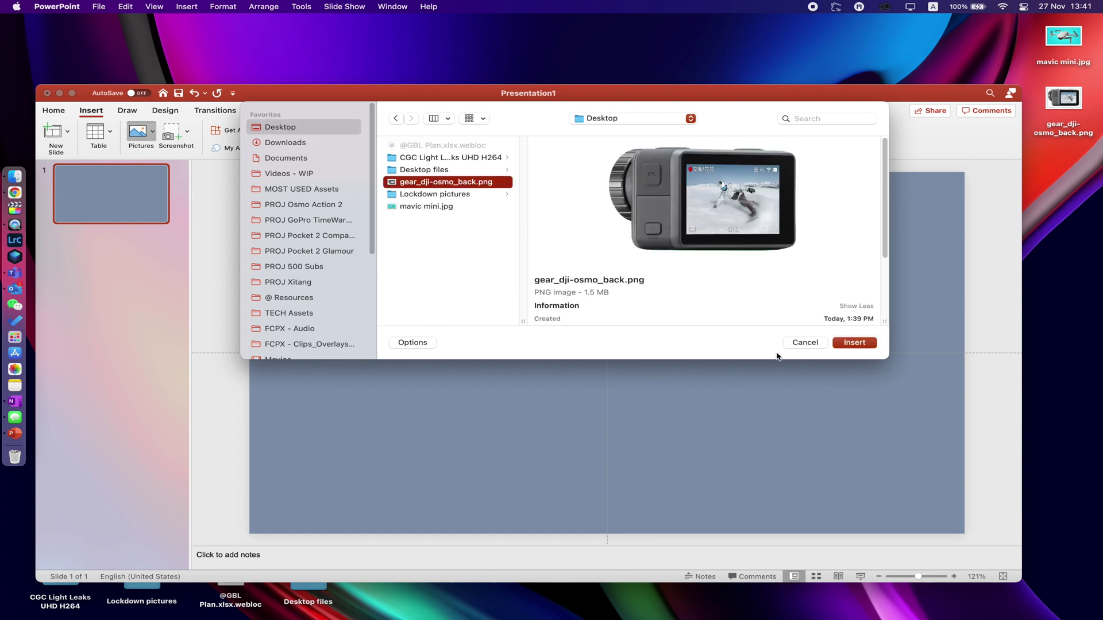
- Insert the camera picture, shrink it to 15.3 × 10.12 cm at the upper left, and minimize PowerPoint
click(849, 343)
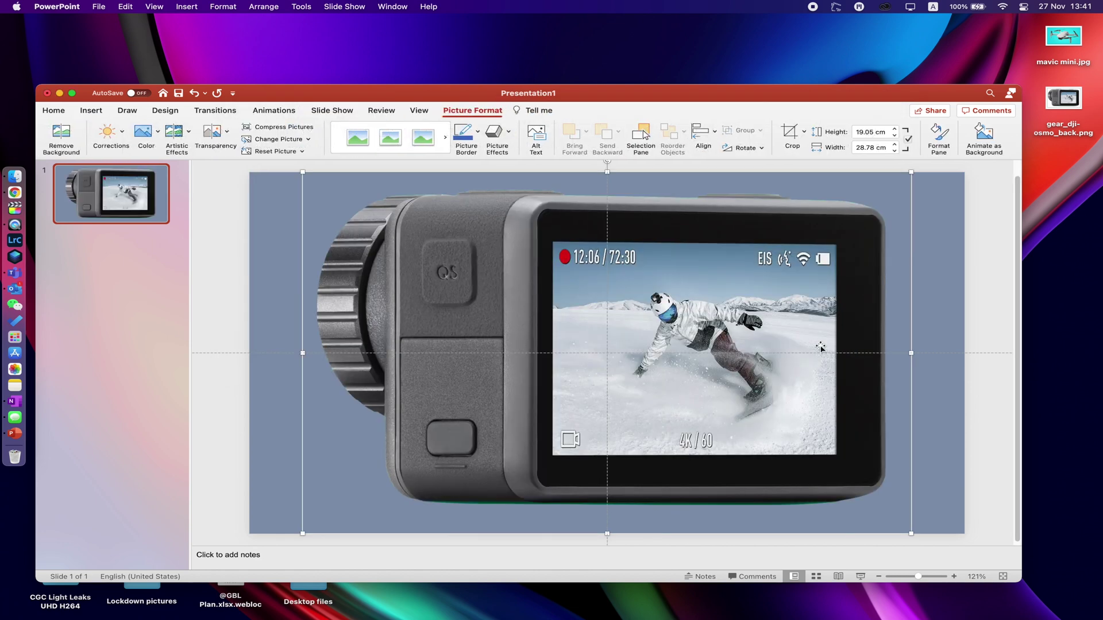
drag(300, 533, 498, 363)
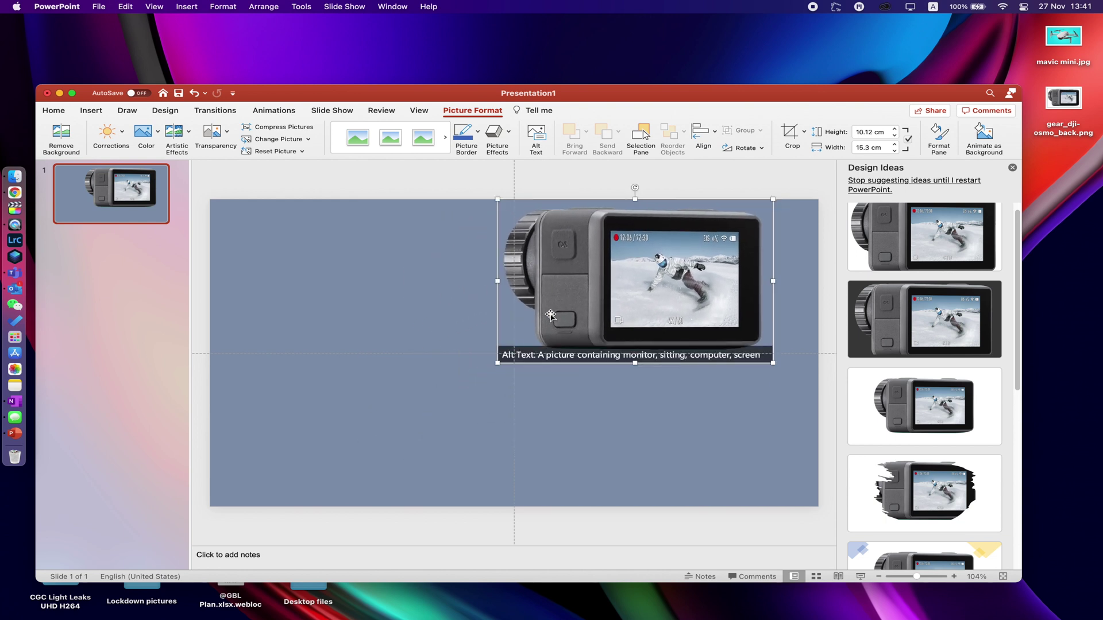
drag(569, 300, 401, 324)
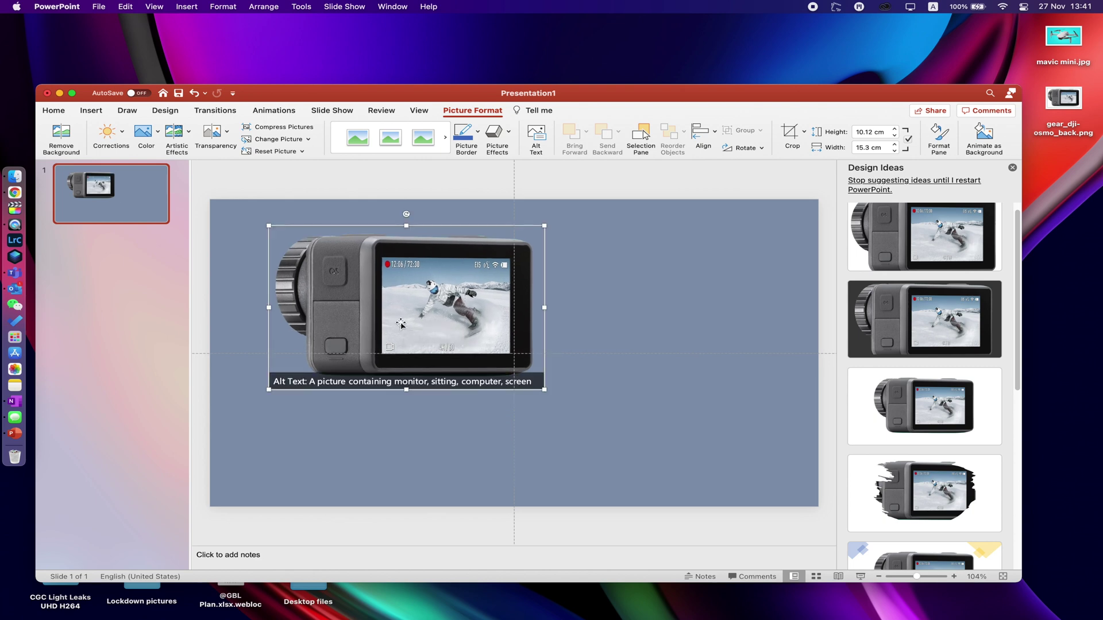
click(60, 93)
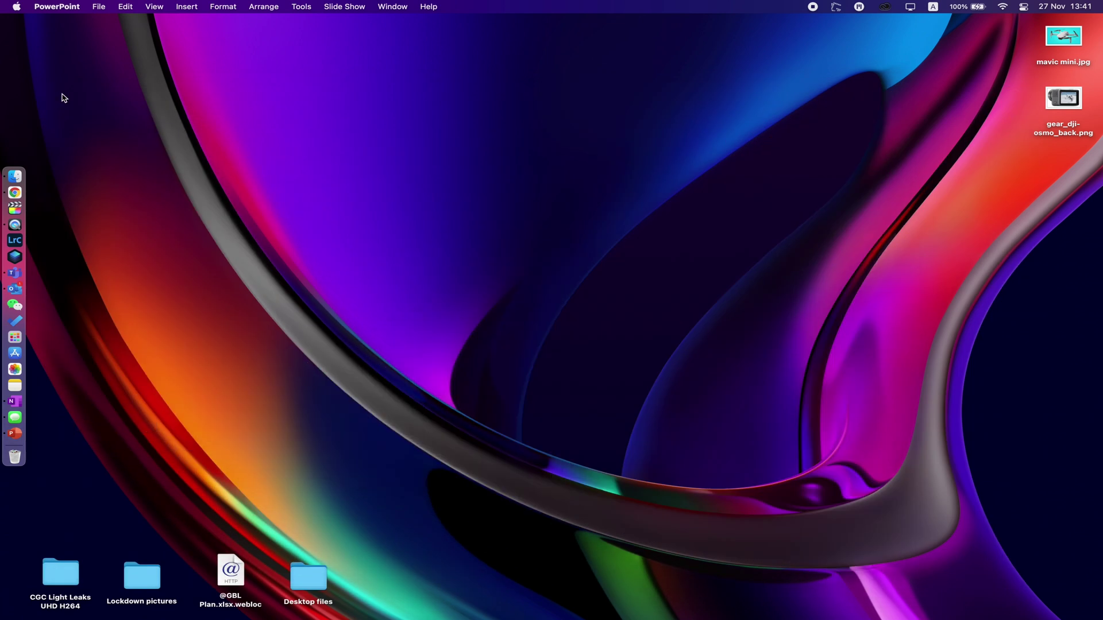
- Open mavic mini.jpg in Preview and erase its cyan background with Instant Alpha
double_click(1065, 38)
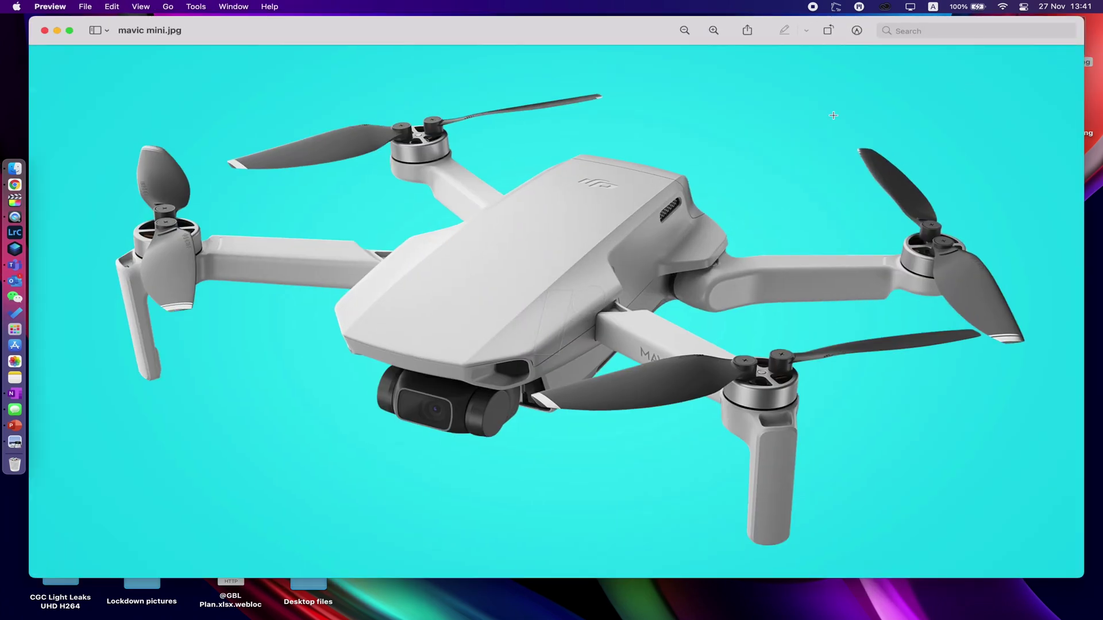
click(857, 31)
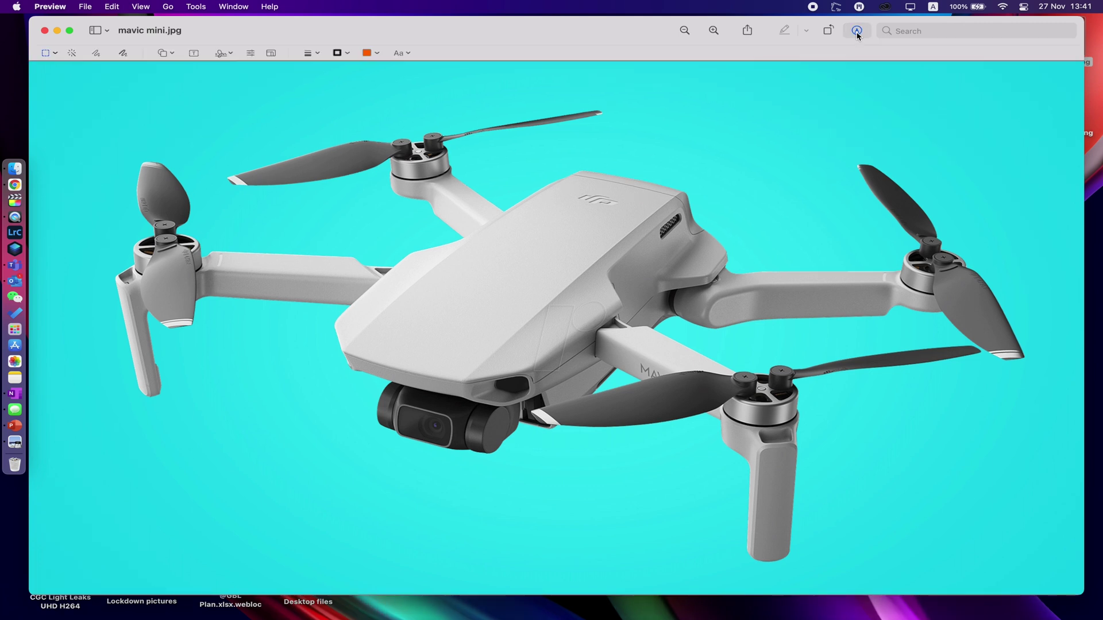
click(72, 54)
drag(200, 102, 208, 123)
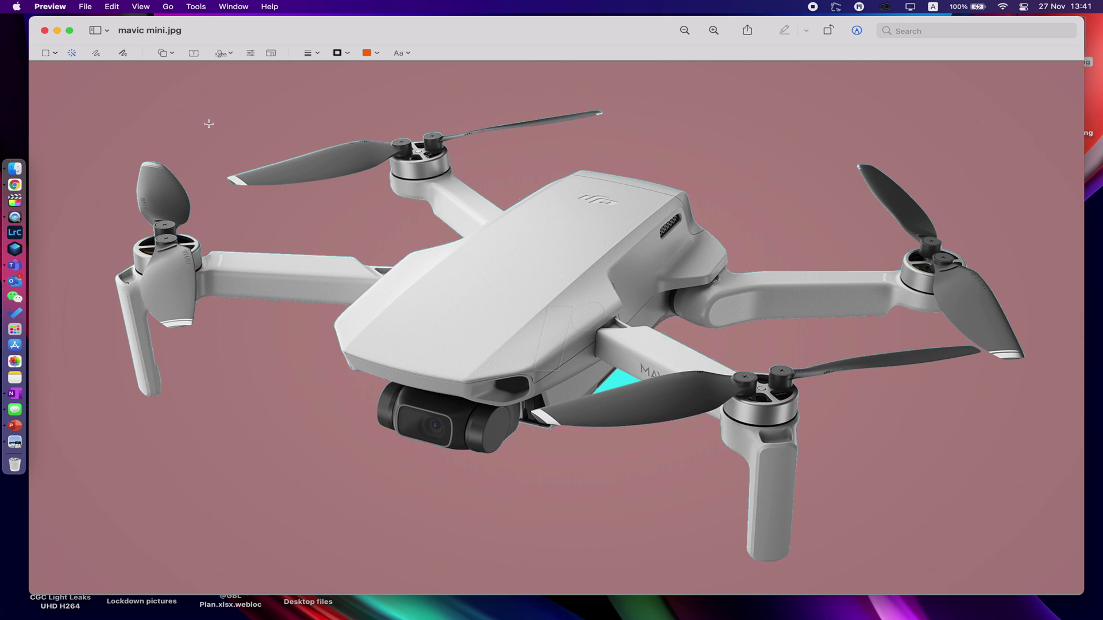
drag(208, 124, 209, 124)
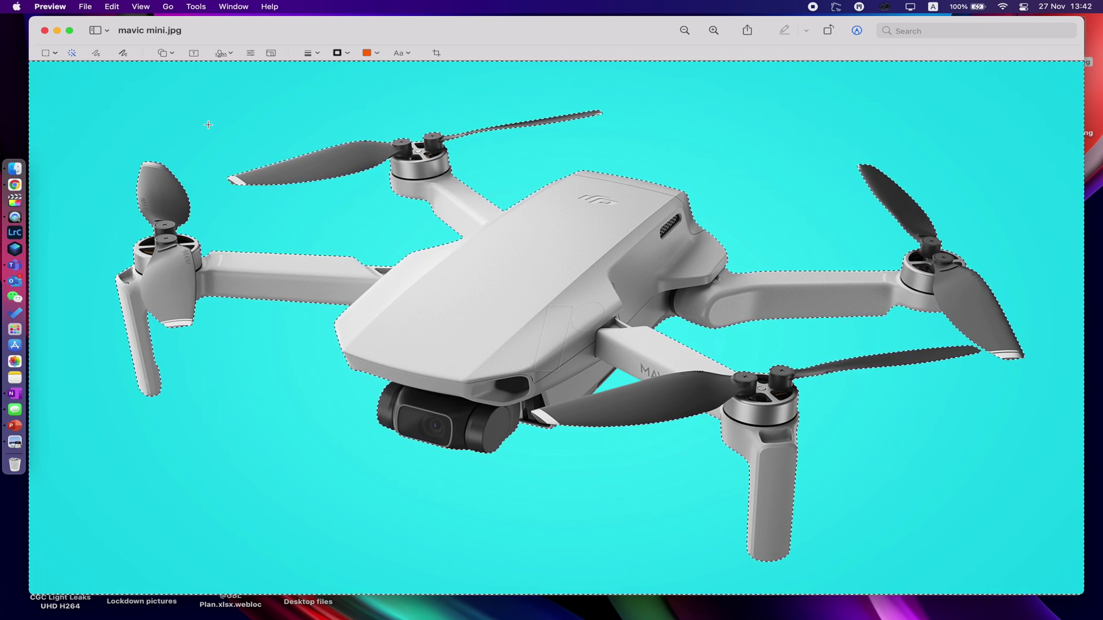
key(Delete)
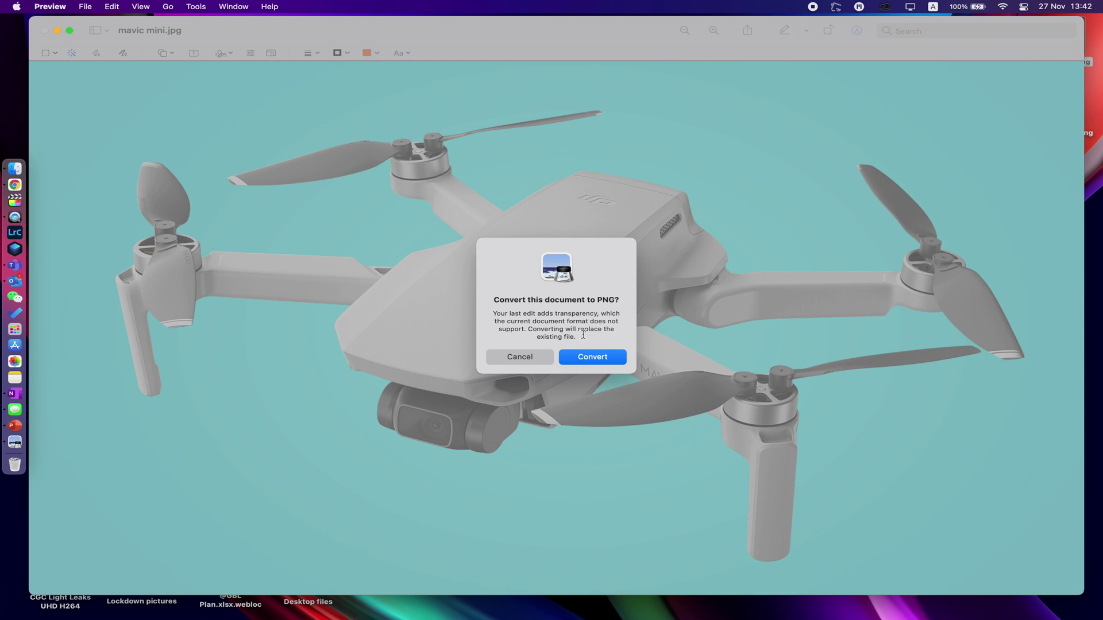
- Convert the drone image to PNG, remove the leftover cyan patch under the arm, and close it
click(595, 358)
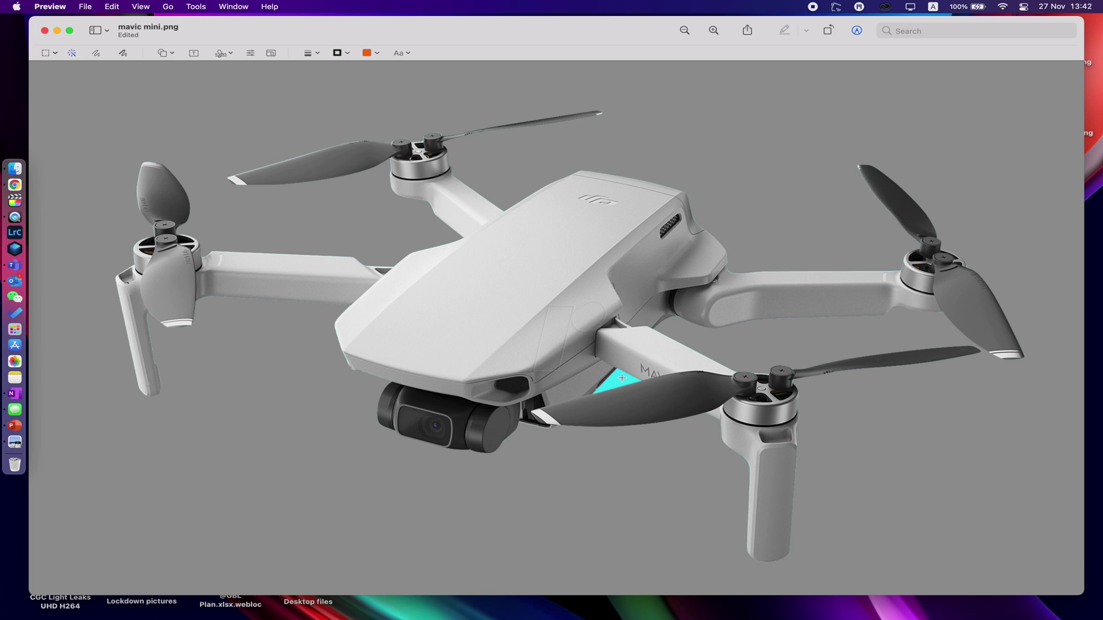
click(620, 376)
key(Delete)
click(45, 31)
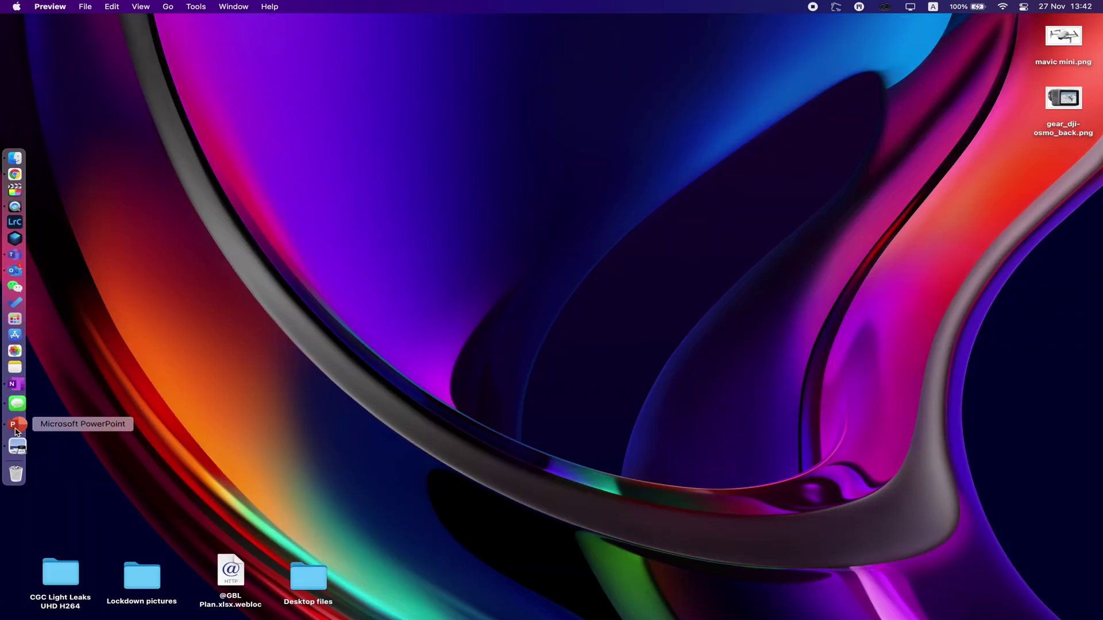
- Replace the camera picture with mavic mini.png, shrunk to 19.89 × 11.19 cm and moved left
click(18, 432)
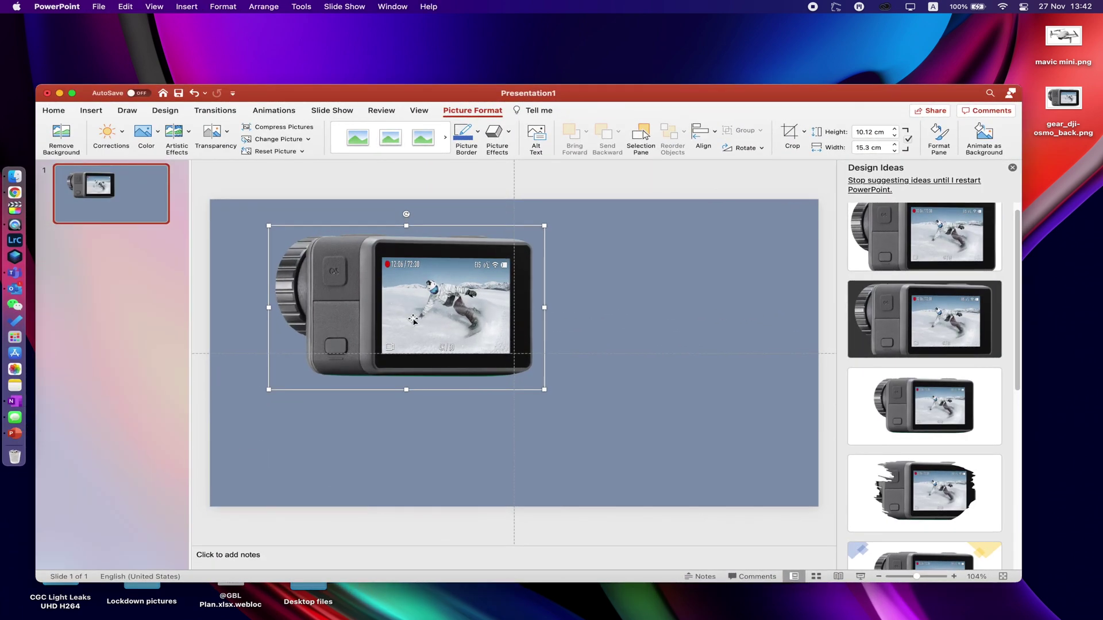
key(BackSpace)
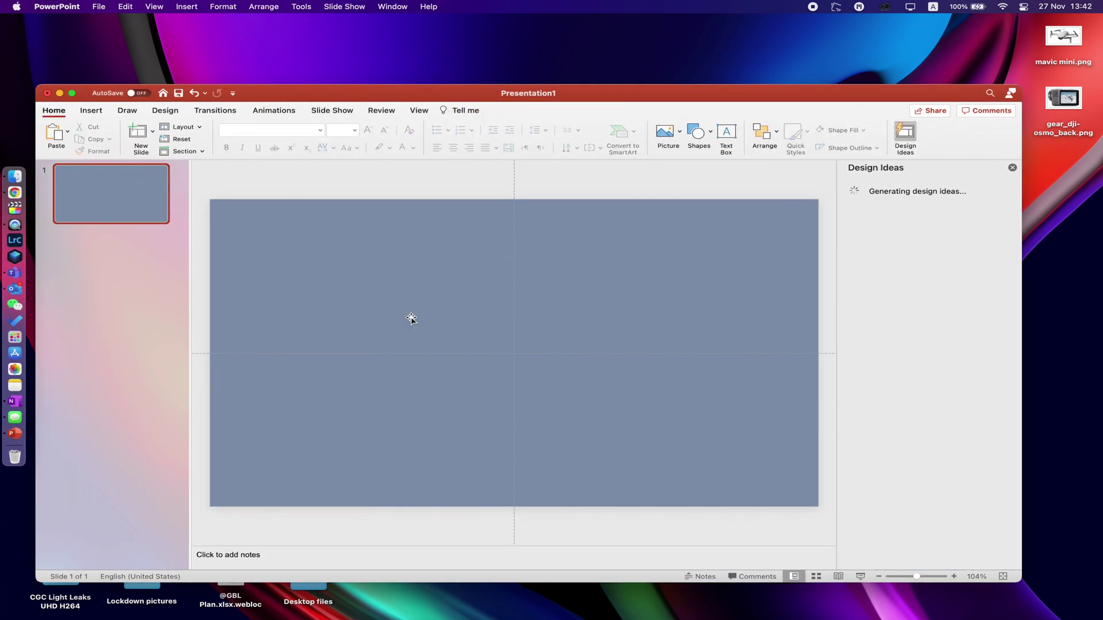
click(90, 112)
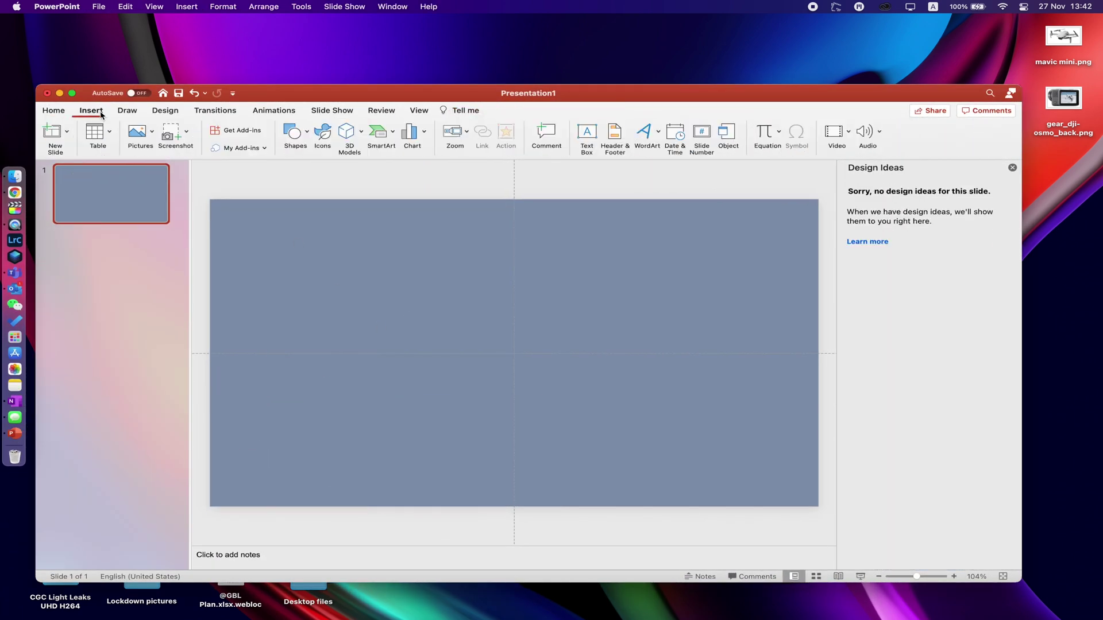
click(139, 133)
click(169, 164)
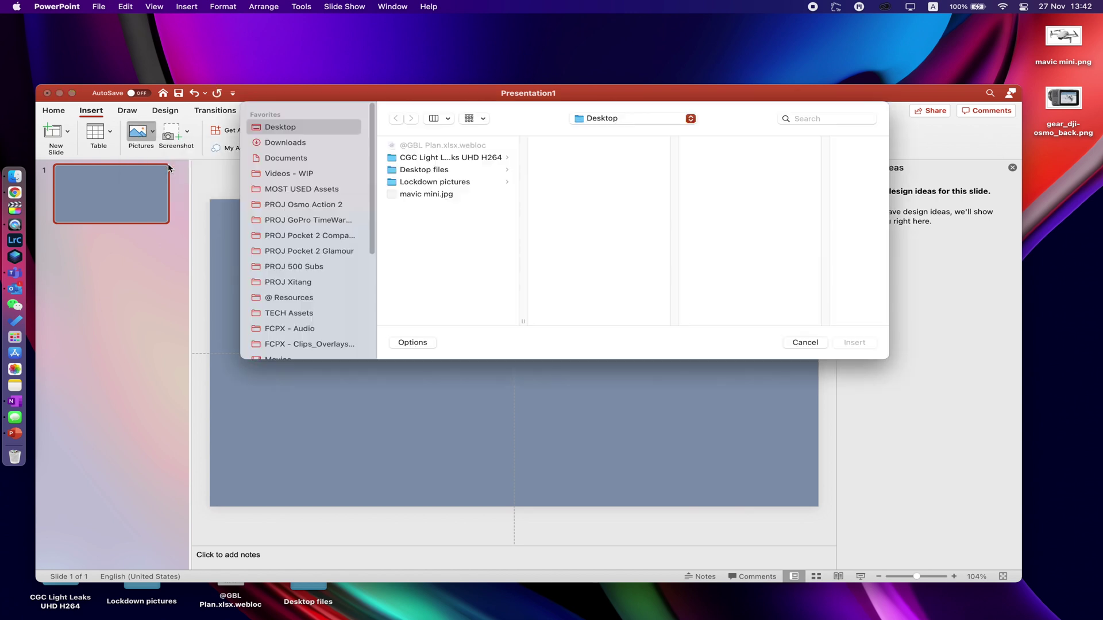
click(429, 208)
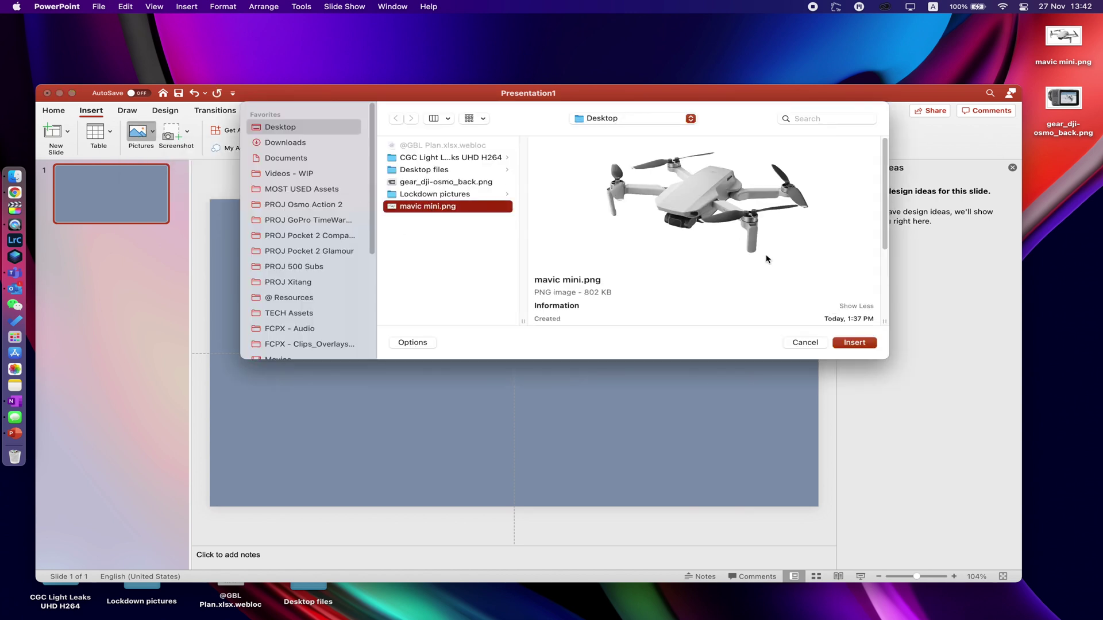
click(857, 344)
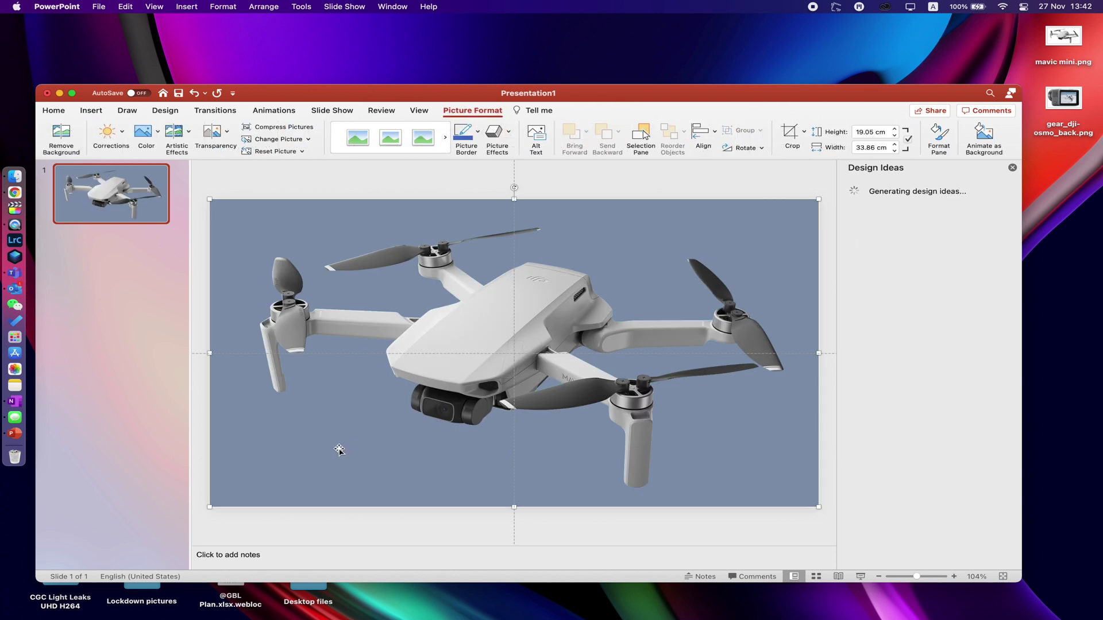
drag(211, 505, 461, 379)
drag(587, 287, 418, 296)
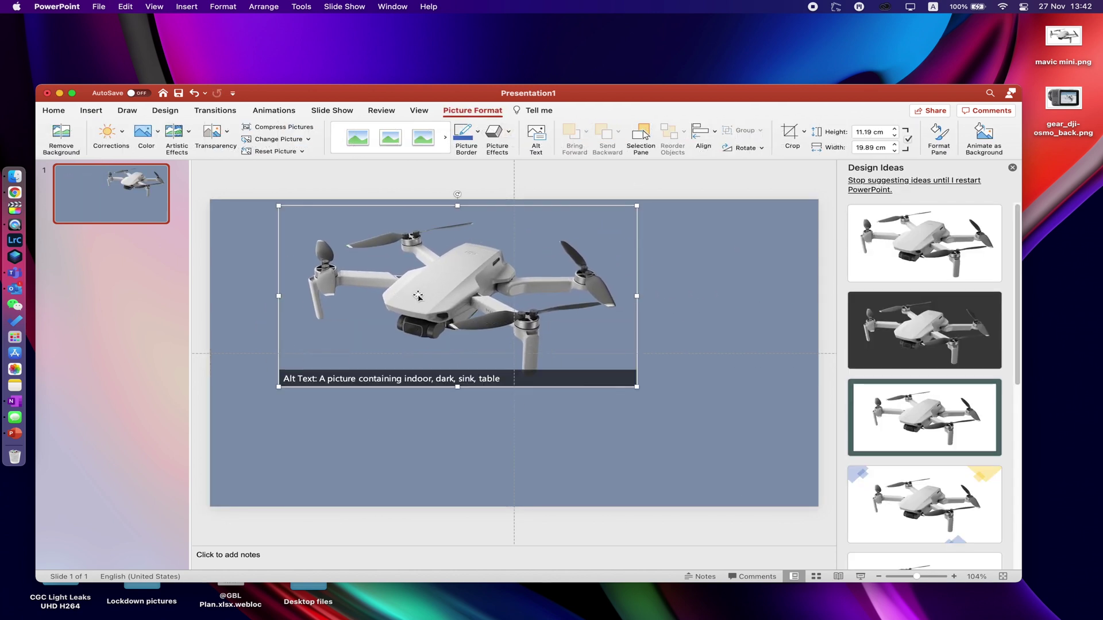